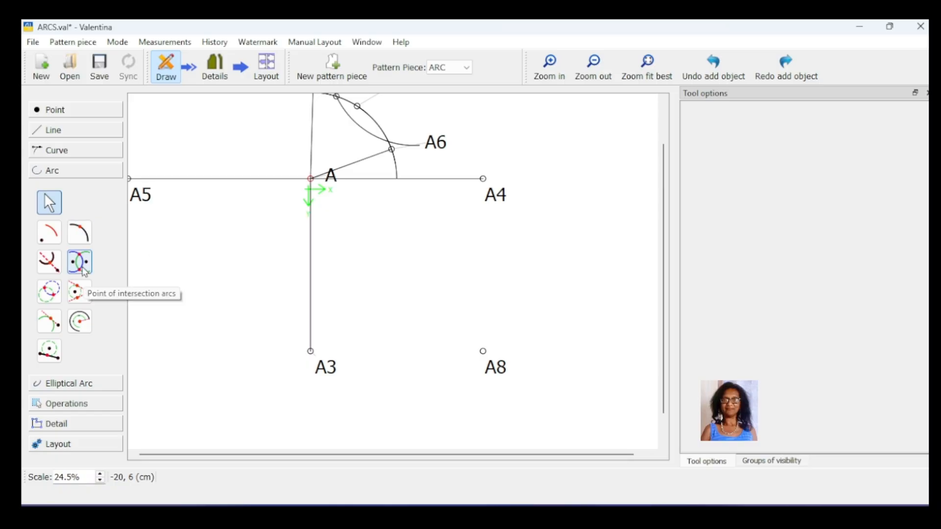
- Create the first intersection point of two circles: radius 10 cm centred on A3 and radius 12 cm centred on A8
{"action": "left_click", "coordinate": [49, 293]}
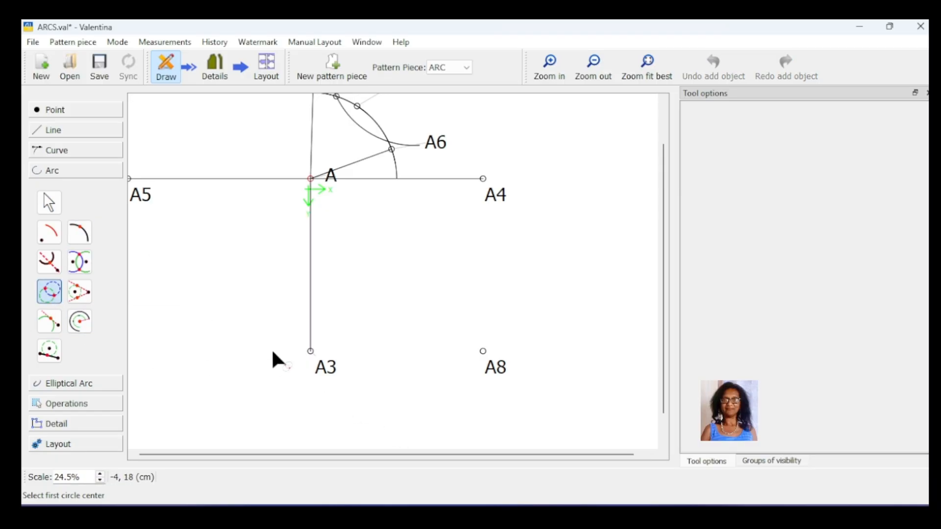
{"action": "left_click", "coordinate": [310, 351]}
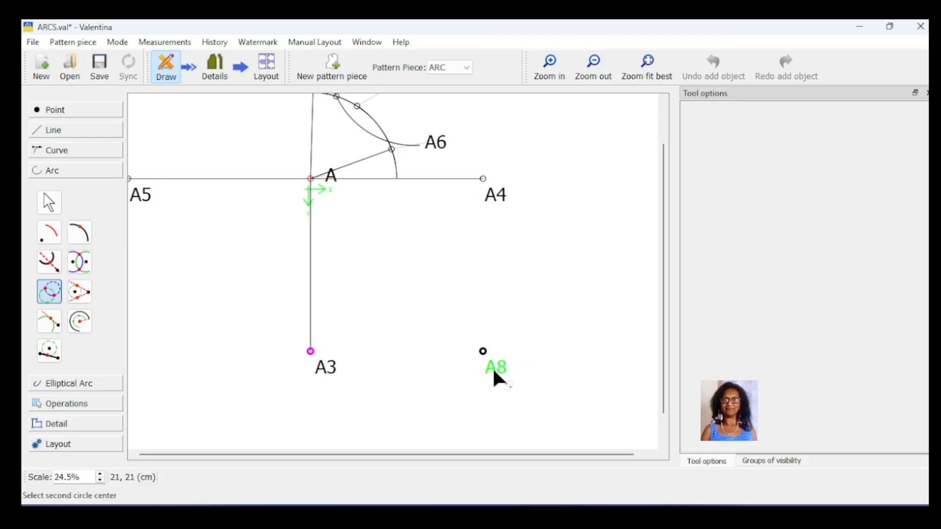
{"action": "left_click", "coordinate": [483, 351]}
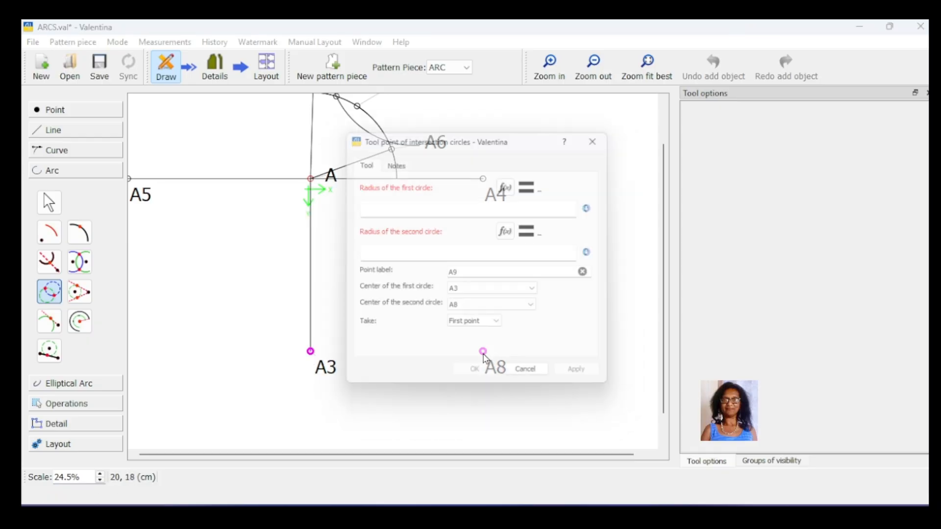
{"action": "left_click", "coordinate": [411, 204]}
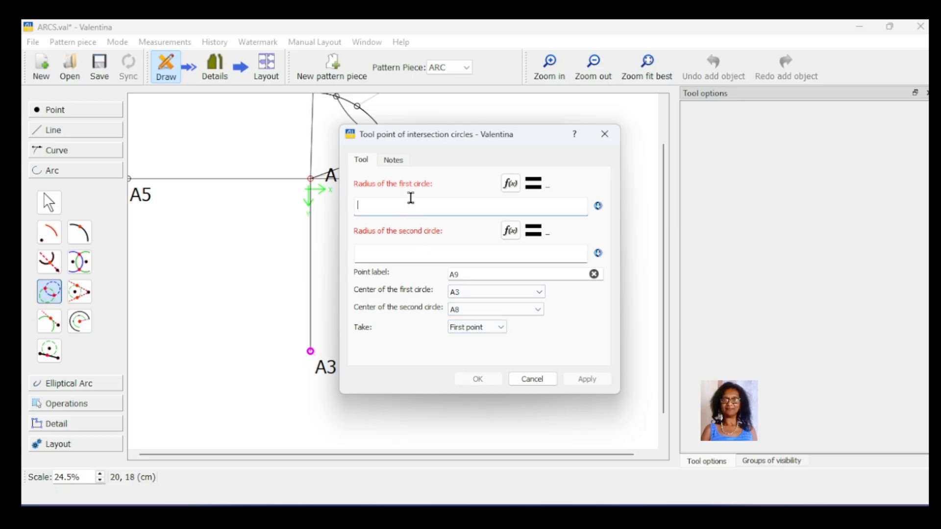
{"action": "left_click_drag", "start_coordinate": [372, 139], "coordinate": [547, 150]}
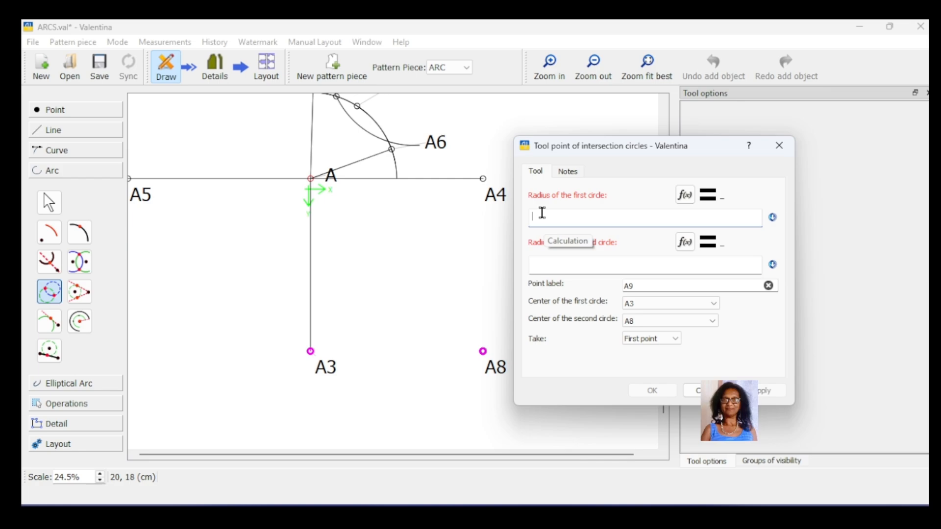
{"action": "type", "text": "10"}
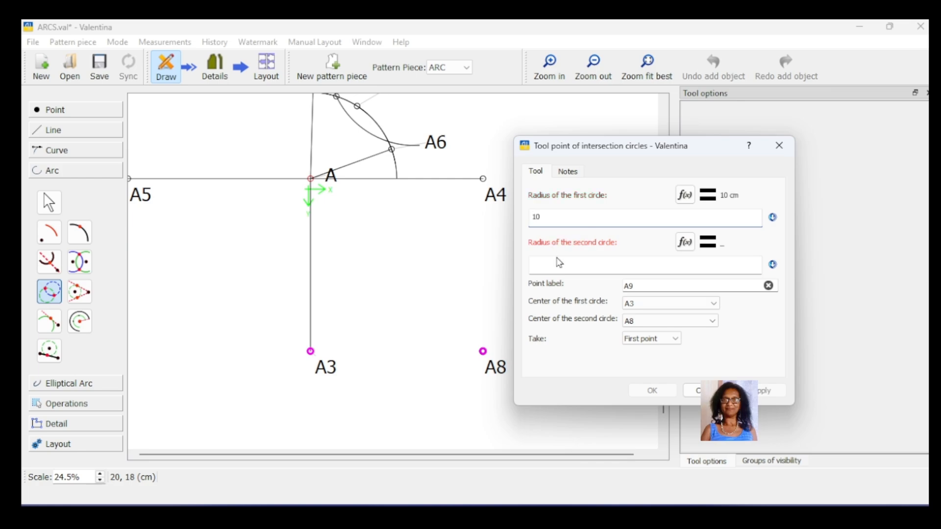
{"action": "left_click", "coordinate": [559, 263]}
{"action": "type", "text": "12"}
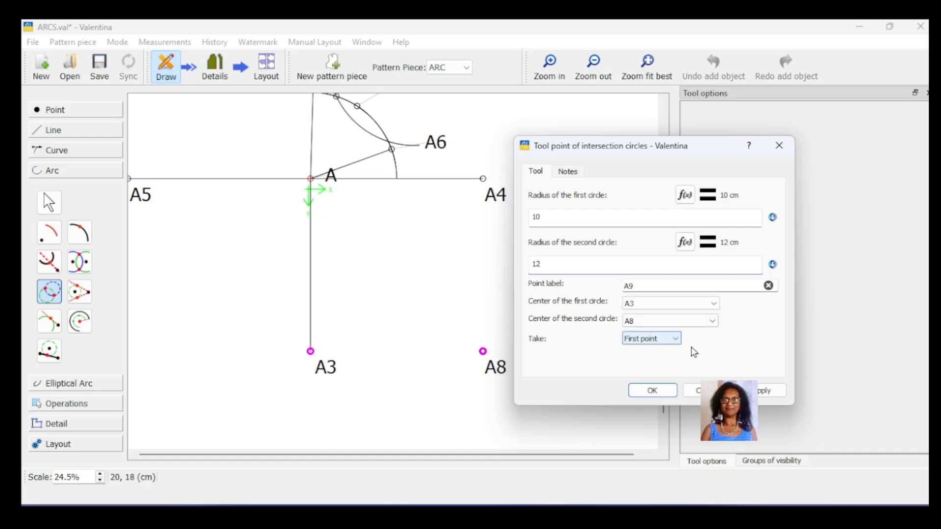
{"action": "left_click", "coordinate": [771, 391]}
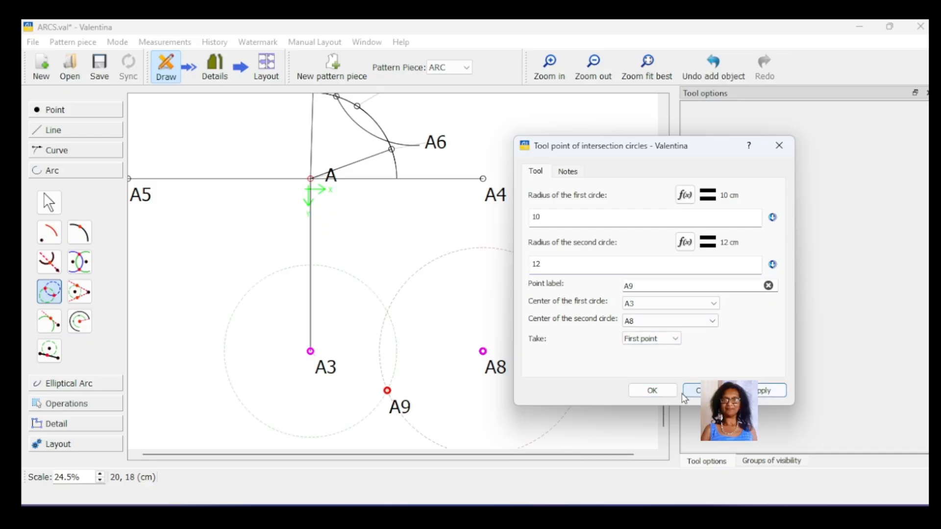
{"action": "left_click", "coordinate": [643, 391]}
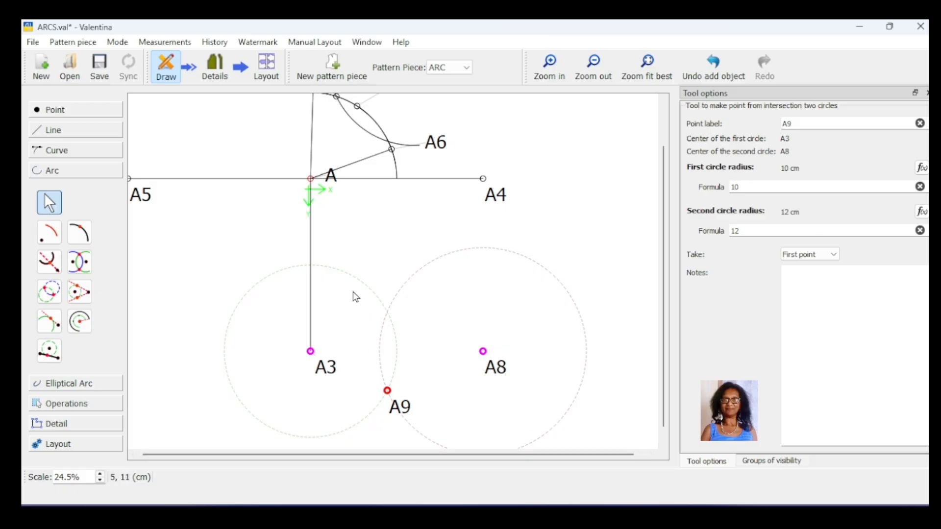
- Switch intersection point A9 to the second point where the two circles cross
{"action": "scroll", "coordinate": [418, 358], "scroll_direction": "down", "scroll_amount": 1}
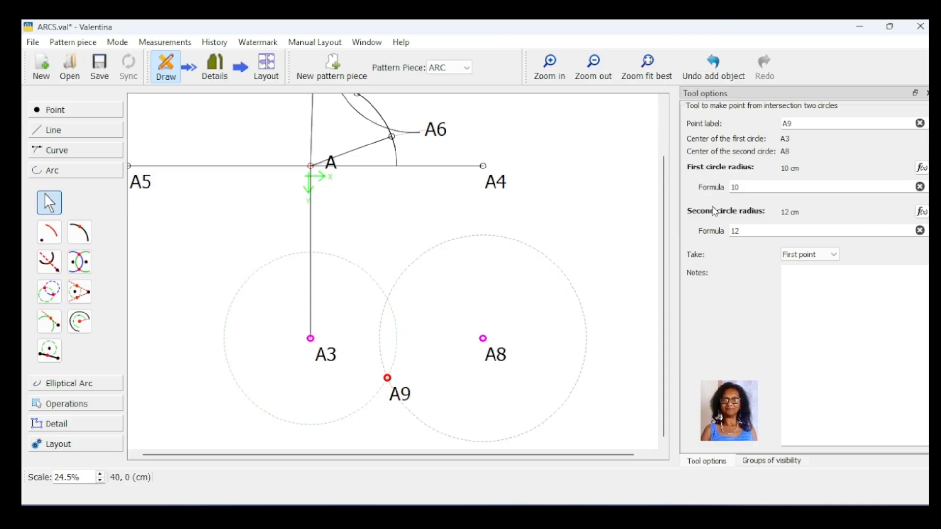
{"action": "left_click", "coordinate": [835, 255]}
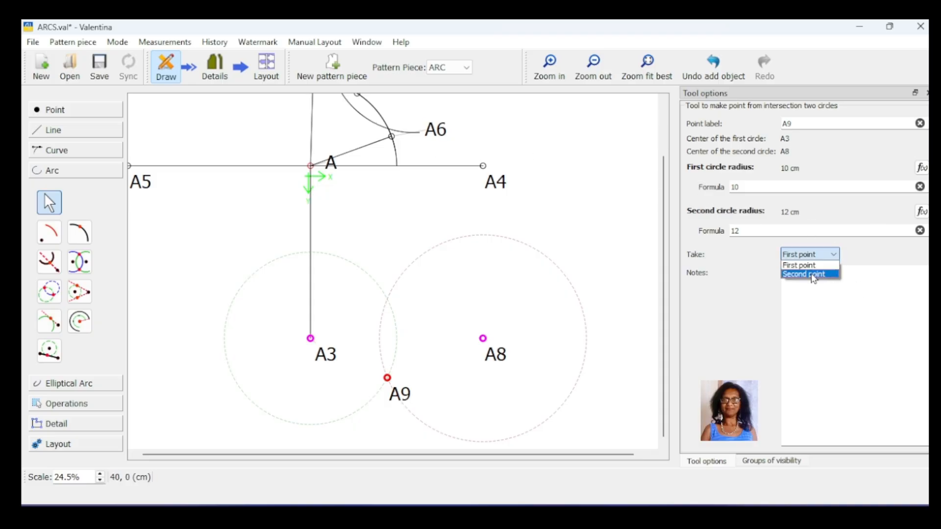
{"action": "left_click", "coordinate": [814, 276]}
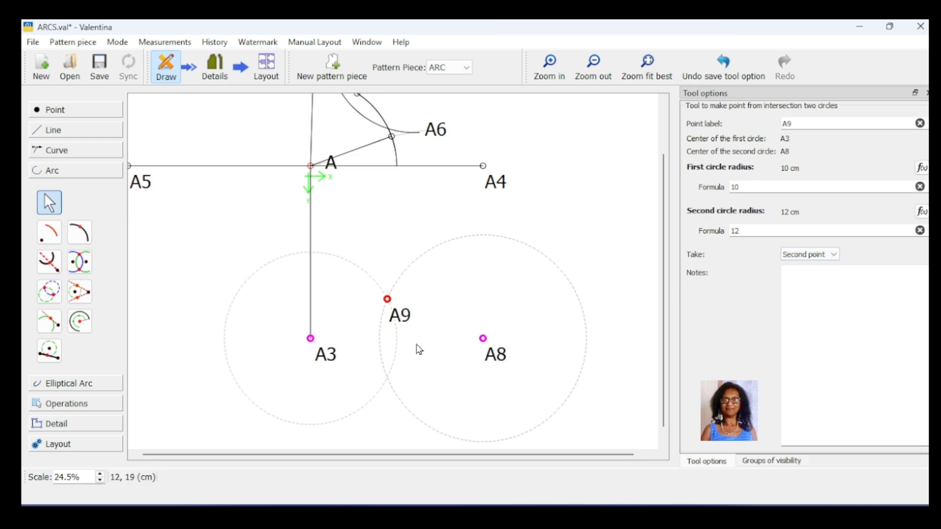
{"action": "left_click", "coordinate": [608, 369]}
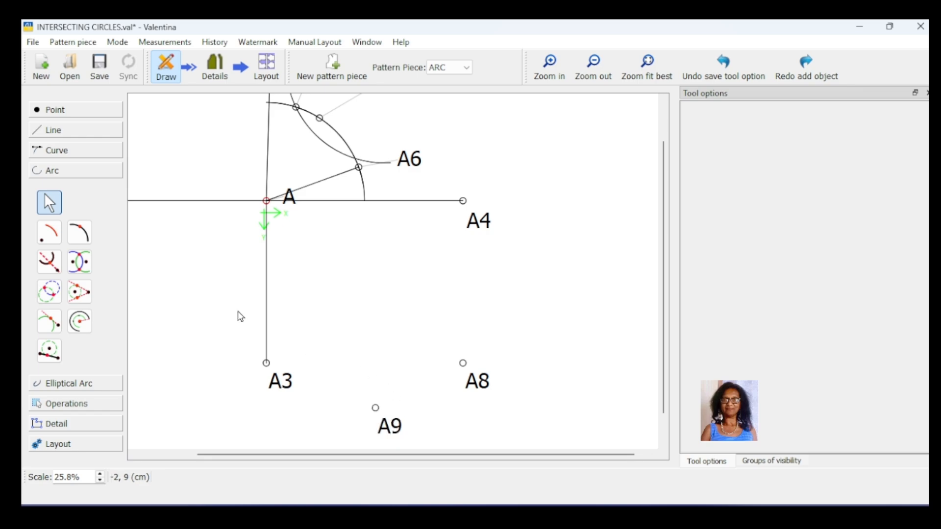
- Create the first tangent point from A8 to a 2 cm radius circle centred on A9, and move its label above the point
{"action": "left_click", "coordinate": [79, 292]}
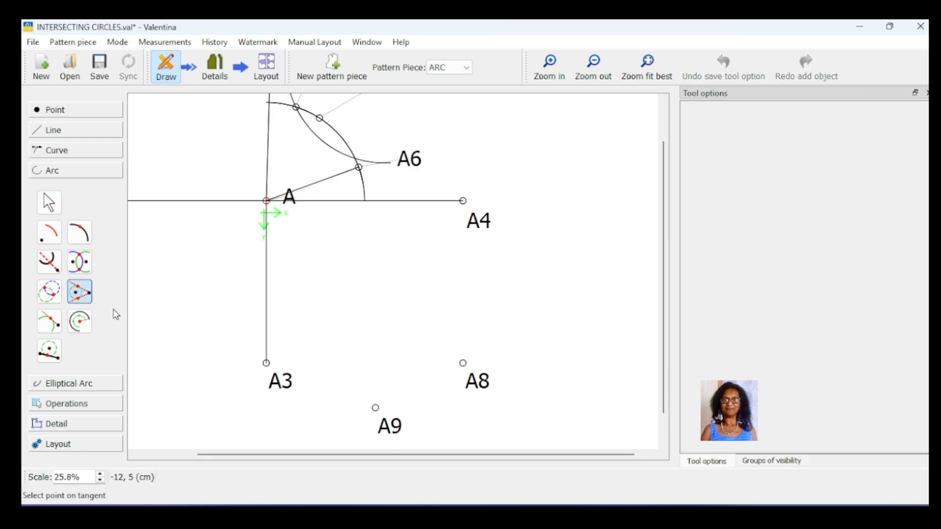
{"action": "left_click", "coordinate": [479, 388]}
{"action": "left_click", "coordinate": [387, 426]}
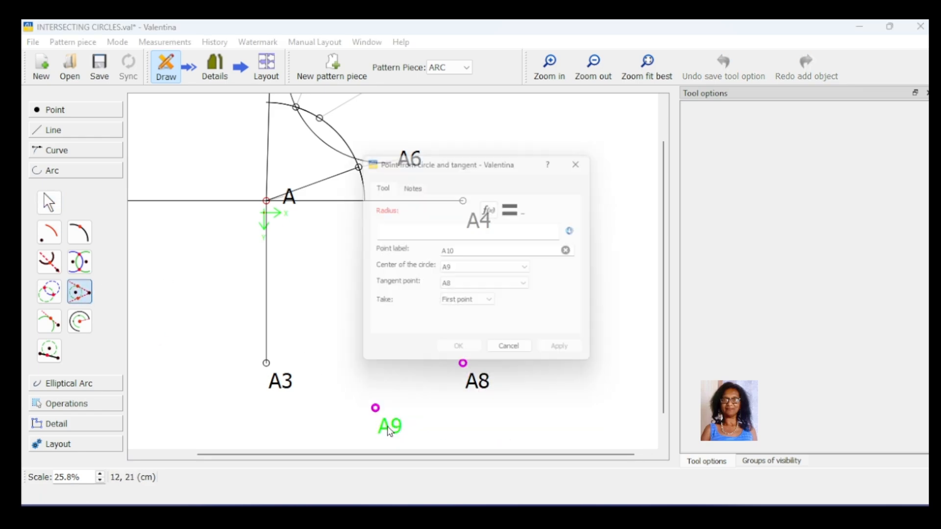
{"action": "left_click", "coordinate": [429, 227]}
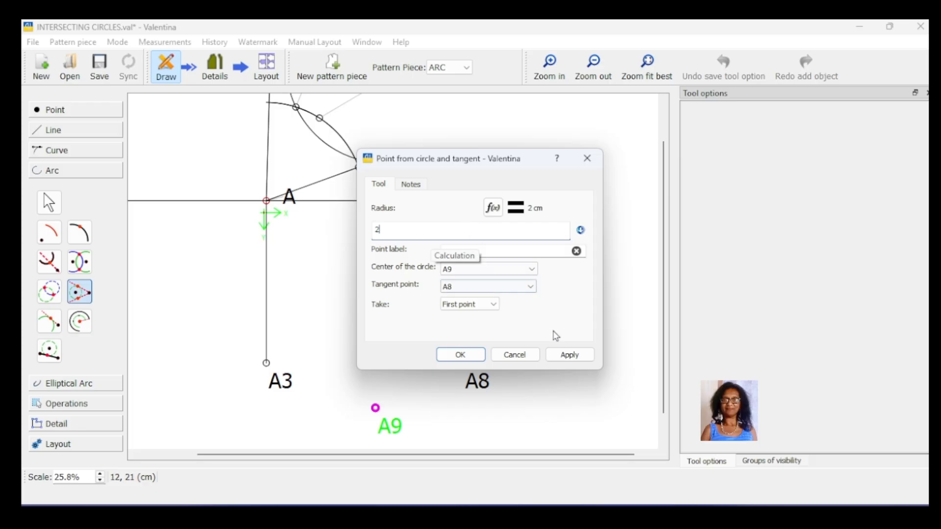
{"action": "left_click", "coordinate": [550, 354]}
{"action": "left_click", "coordinate": [460, 353]}
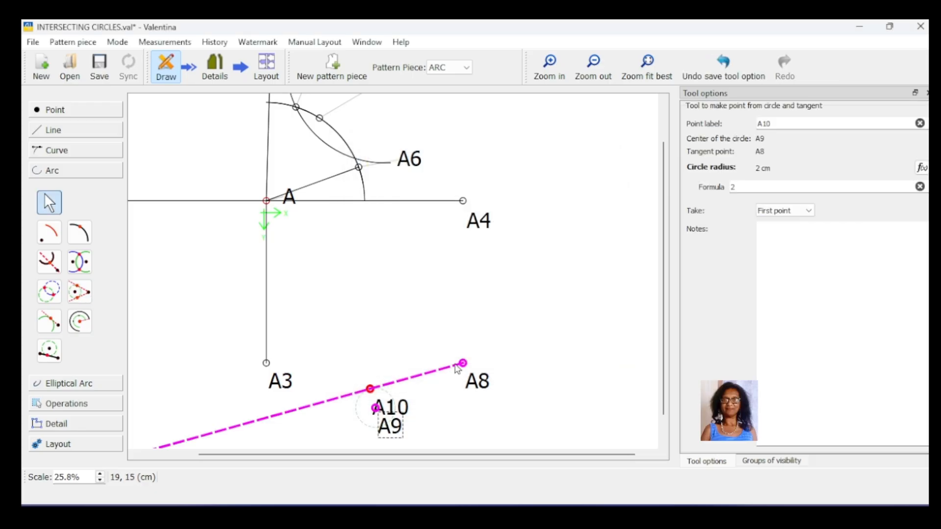
{"action": "left_click_drag", "start_coordinate": [394, 416], "coordinate": [374, 360]}
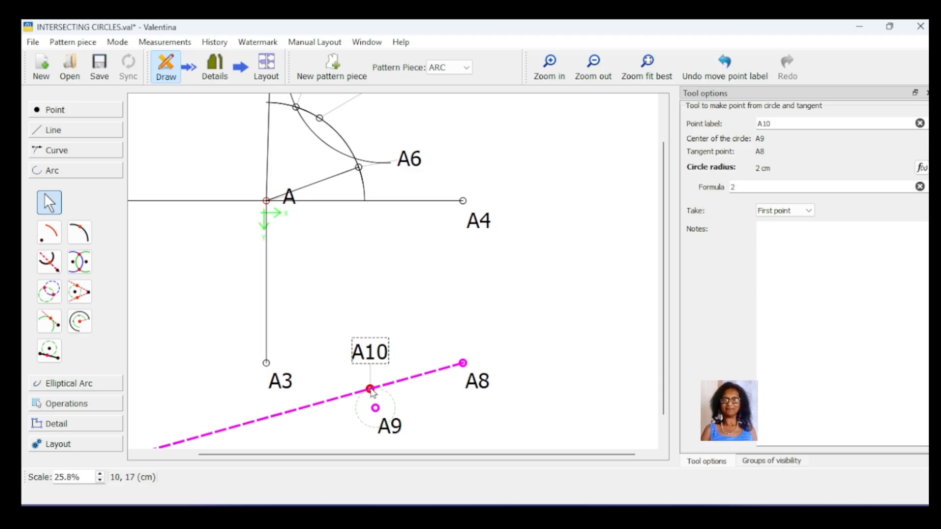
{"action": "scroll", "coordinate": [485, 434], "scroll_direction": "down", "scroll_amount": 1}
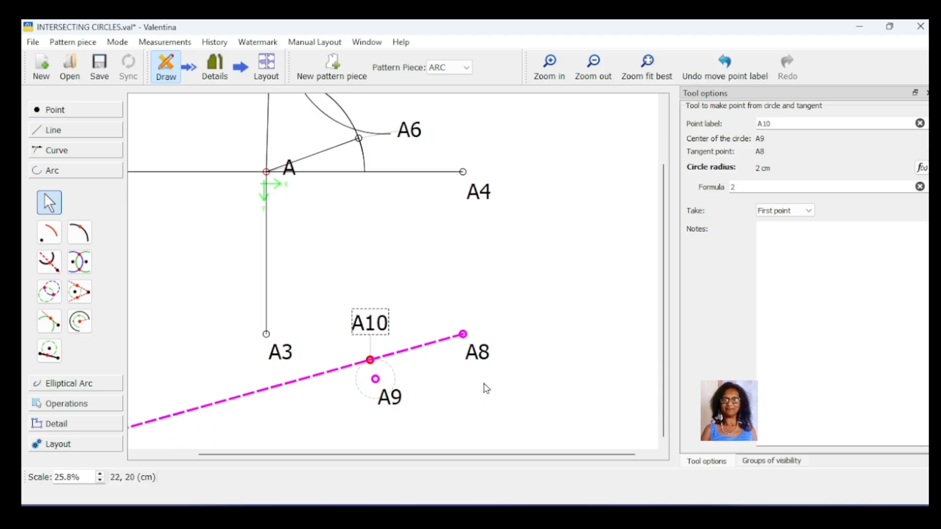
- Create the second tangent point from A8 to a 2 cm radius circle centred on A9, and move the overlapping A9 label clear
{"action": "left_click", "coordinate": [84, 294]}
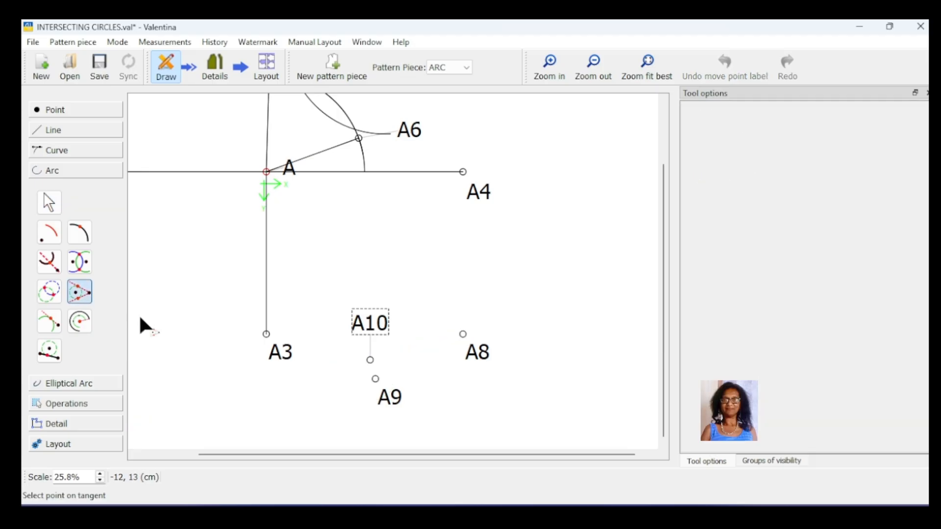
{"action": "left_click", "coordinate": [479, 353]}
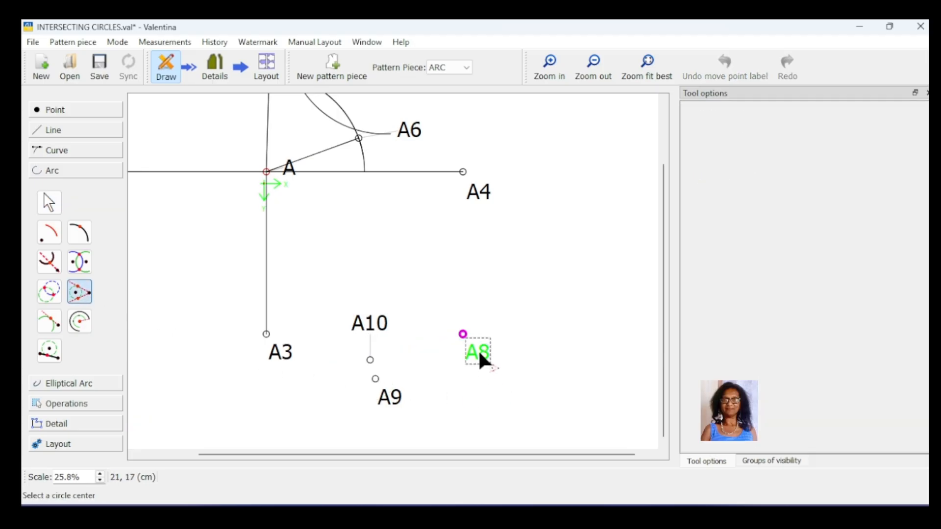
{"action": "left_click", "coordinate": [376, 380]}
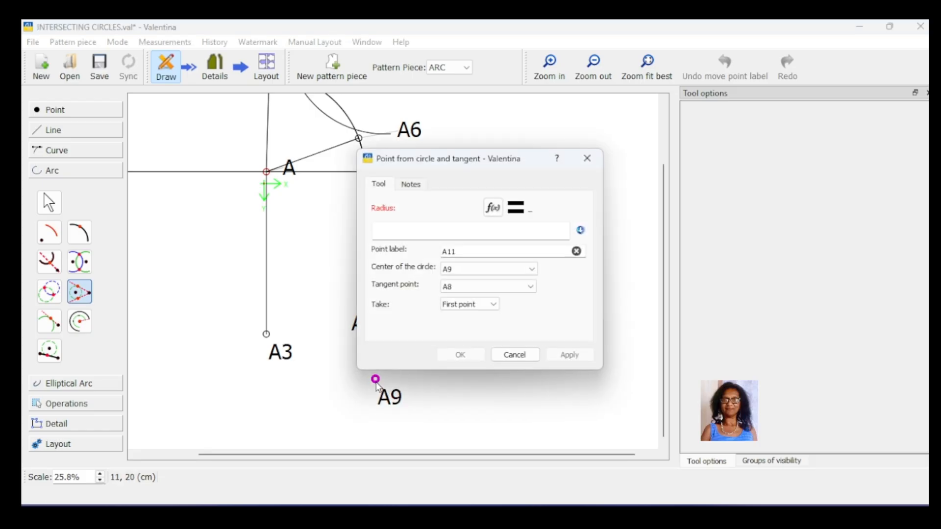
{"action": "left_click", "coordinate": [493, 305]}
{"action": "left_click", "coordinate": [479, 324]}
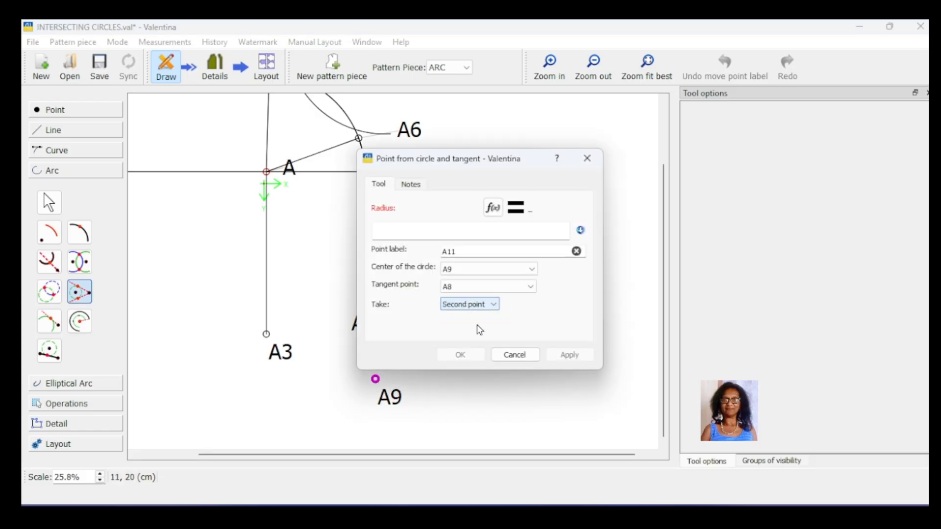
{"action": "left_click", "coordinate": [412, 233]}
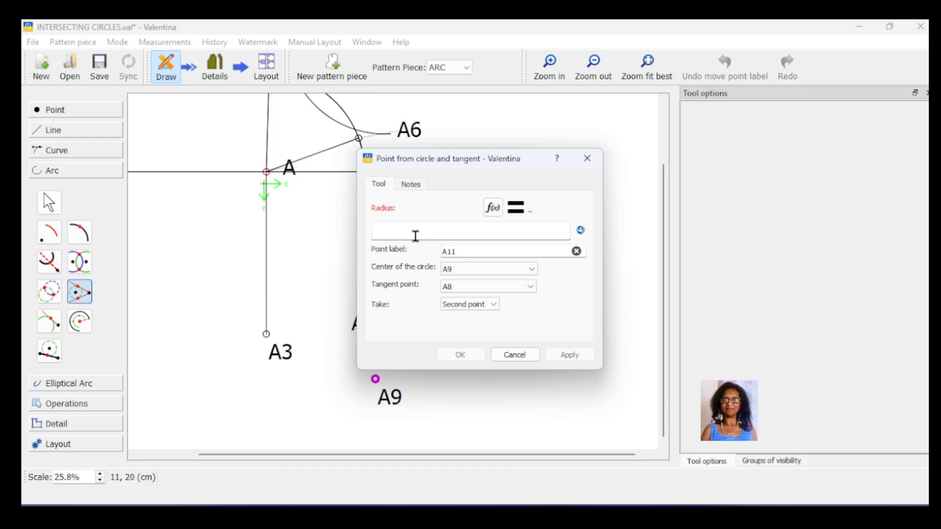
{"action": "type", "text": "2"}
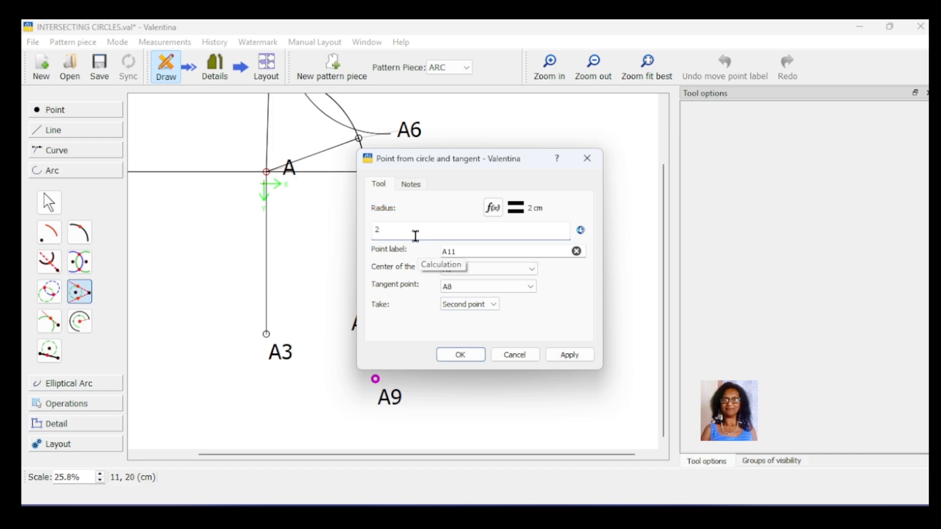
{"action": "left_click", "coordinate": [571, 356]}
{"action": "left_click", "coordinate": [462, 357]}
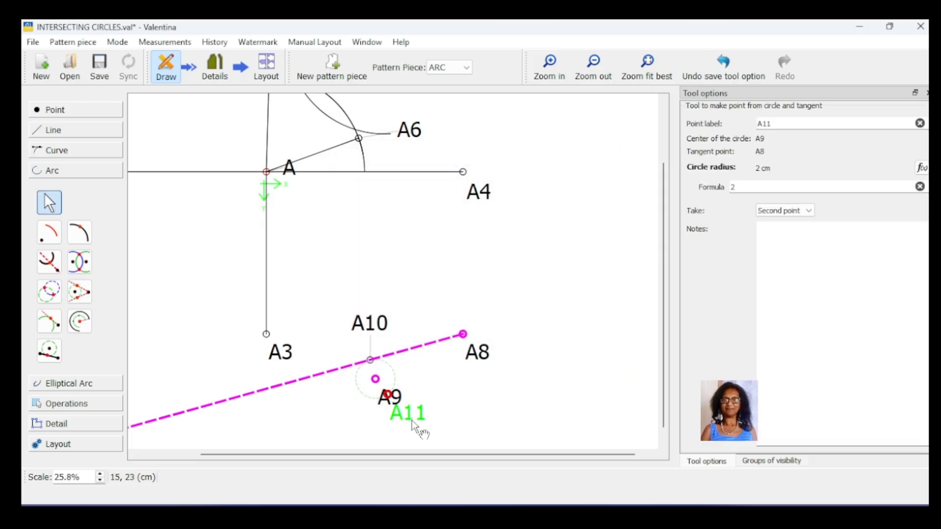
{"action": "left_click_drag", "start_coordinate": [391, 405], "coordinate": [343, 419]}
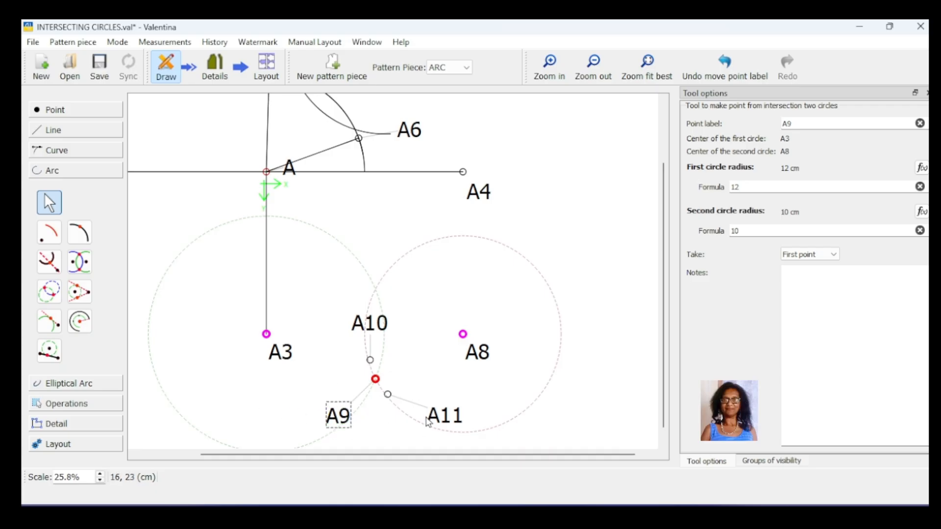
{"action": "left_click", "coordinate": [443, 416]}
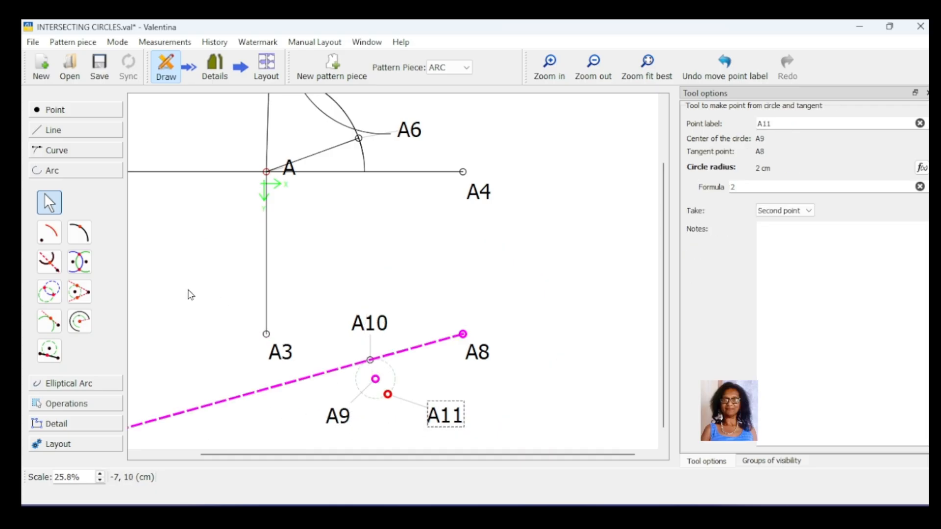
- Draw straight lines joining A8 to the two tangent points, A10 and A11
{"action": "key", "text": "alt+l"}
{"action": "left_click", "coordinate": [371, 360]}
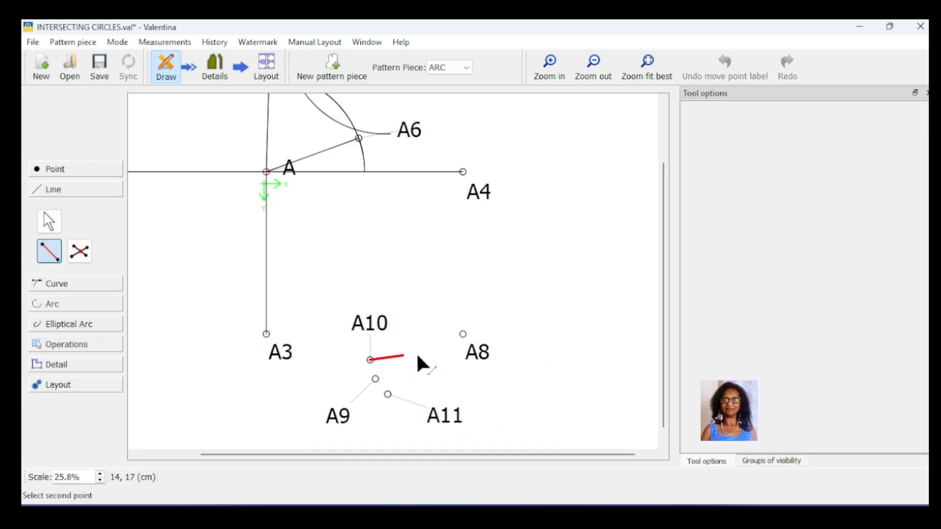
{"action": "left_click", "coordinate": [463, 335]}
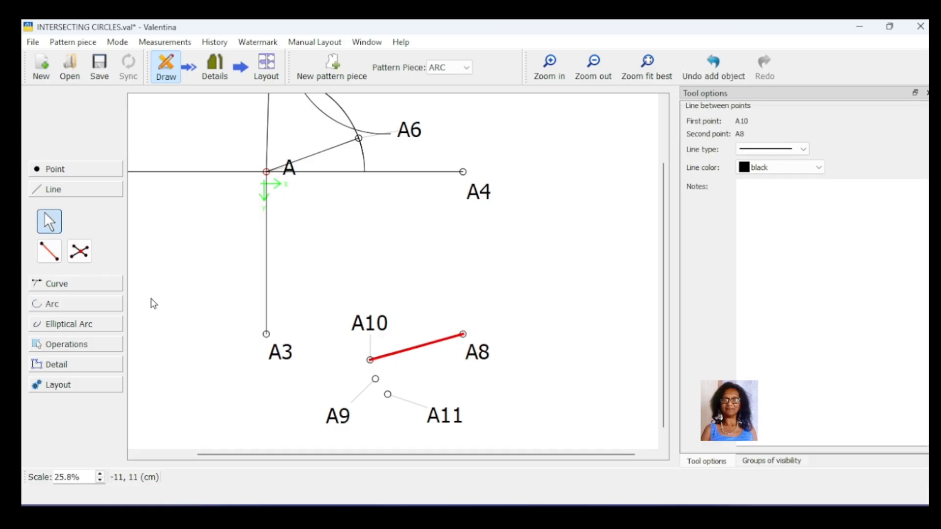
{"action": "left_click", "coordinate": [58, 261]}
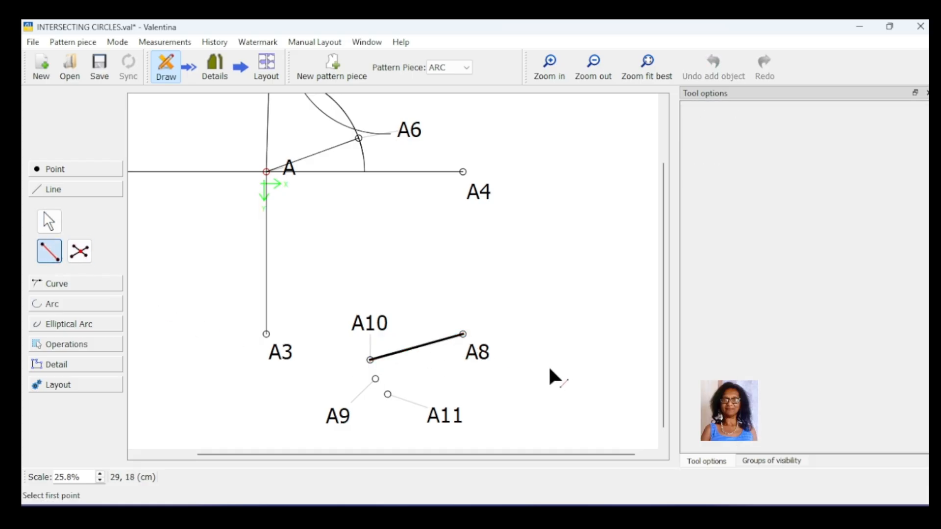
{"action": "left_click", "coordinate": [486, 357]}
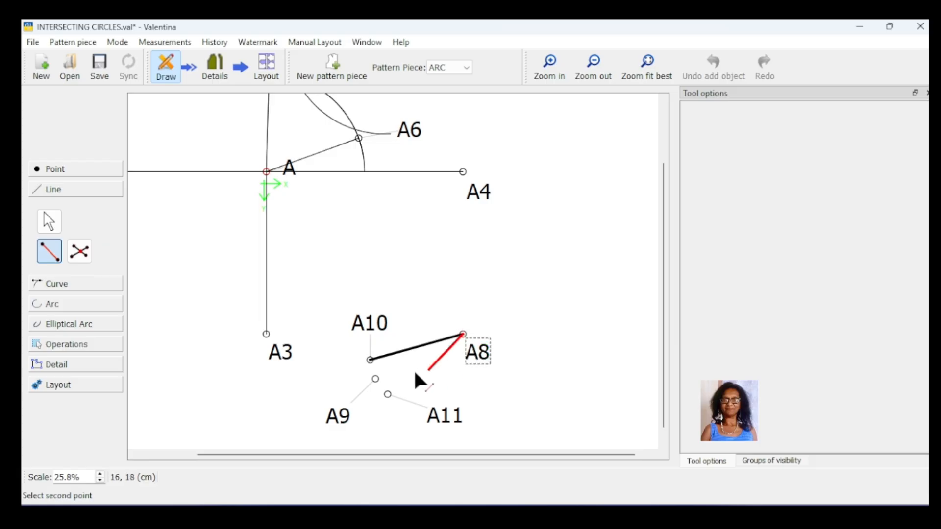
{"action": "left_click", "coordinate": [388, 395]}
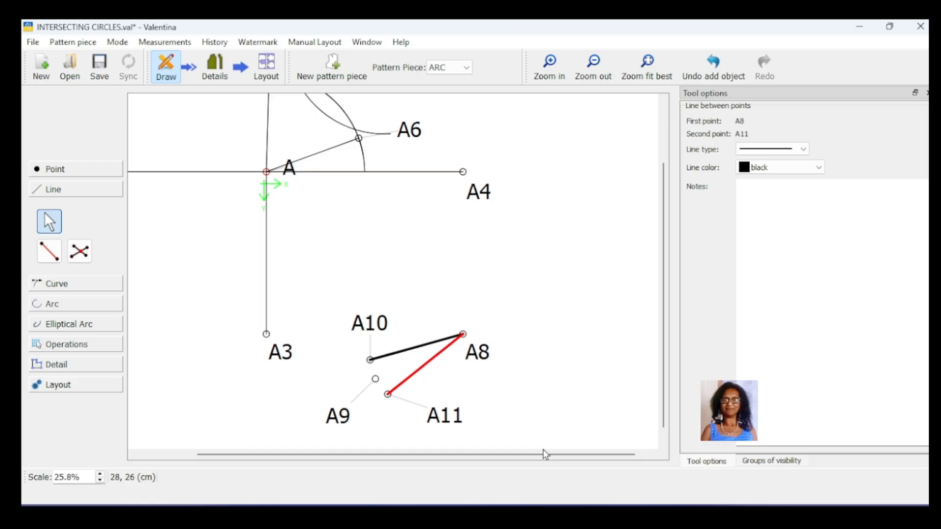
- Create a tangent point from A8 to the arc centred on A, and move its label clear of the arc toward A4
{"action": "scroll", "coordinate": [543, 450], "scroll_direction": "down", "scroll_amount": 1}
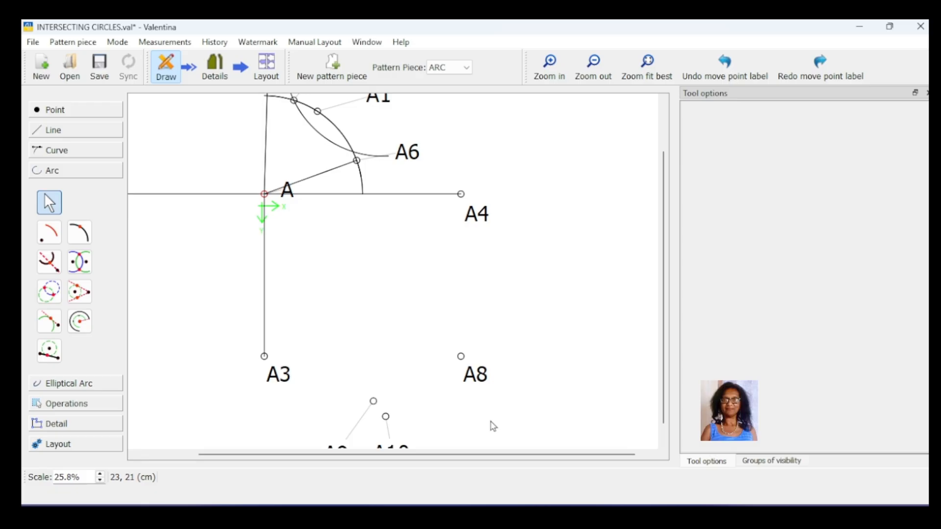
{"action": "left_click", "coordinate": [467, 374]}
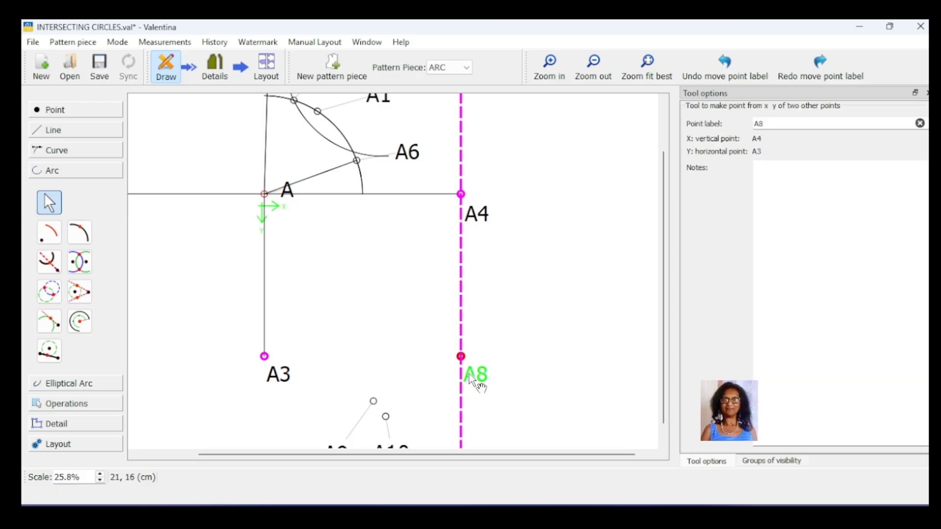
{"action": "left_click", "coordinate": [361, 178]}
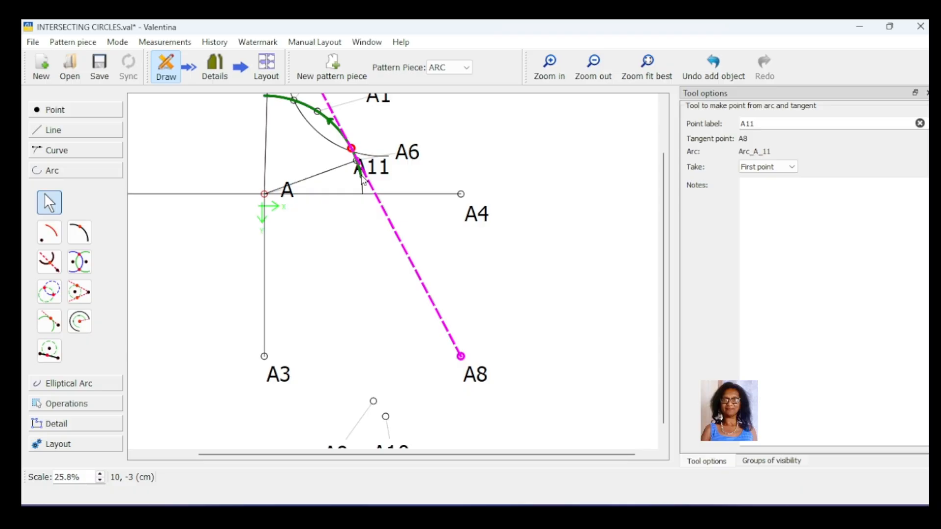
{"action": "left_click_drag", "start_coordinate": [377, 170], "coordinate": [460, 185]}
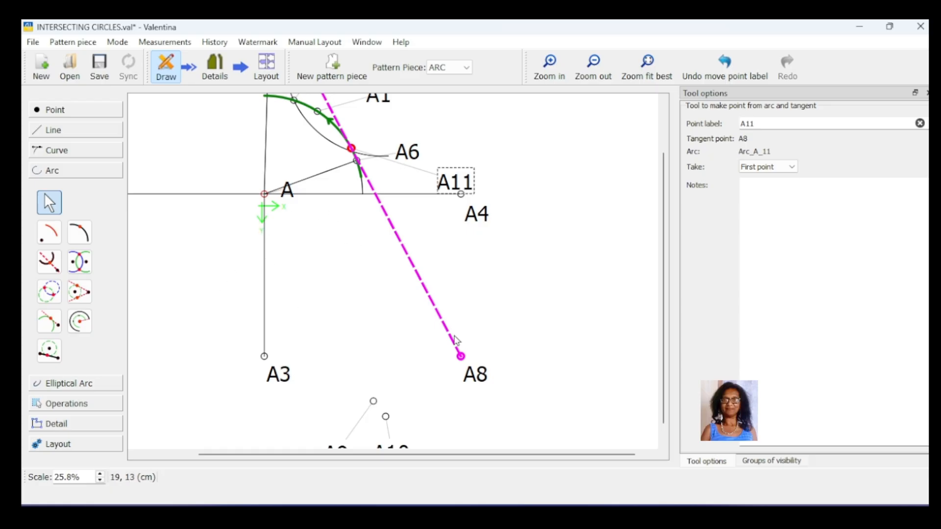
- Try the second-point option for tangent point A11, return it to the first point, and try its label inside the arc
{"action": "left_click", "coordinate": [791, 169]}
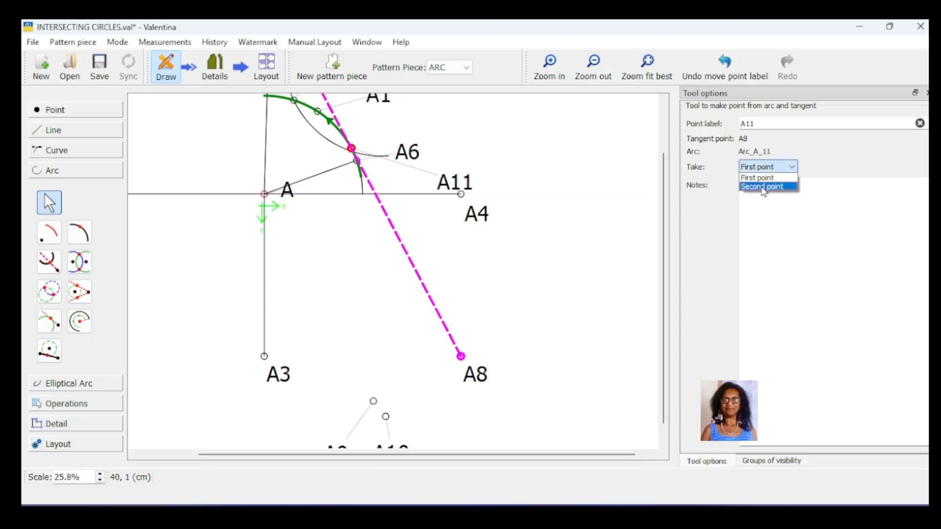
{"action": "left_click", "coordinate": [763, 189]}
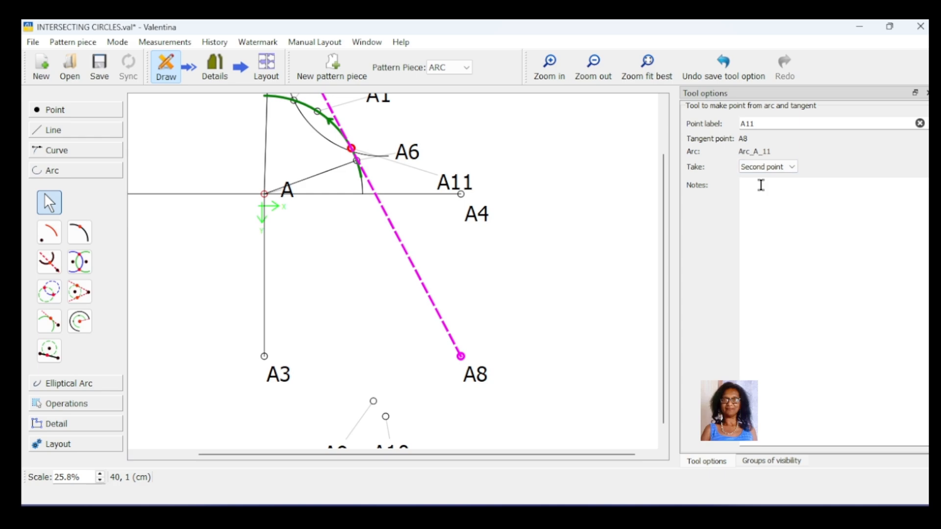
{"action": "left_click", "coordinate": [791, 167]}
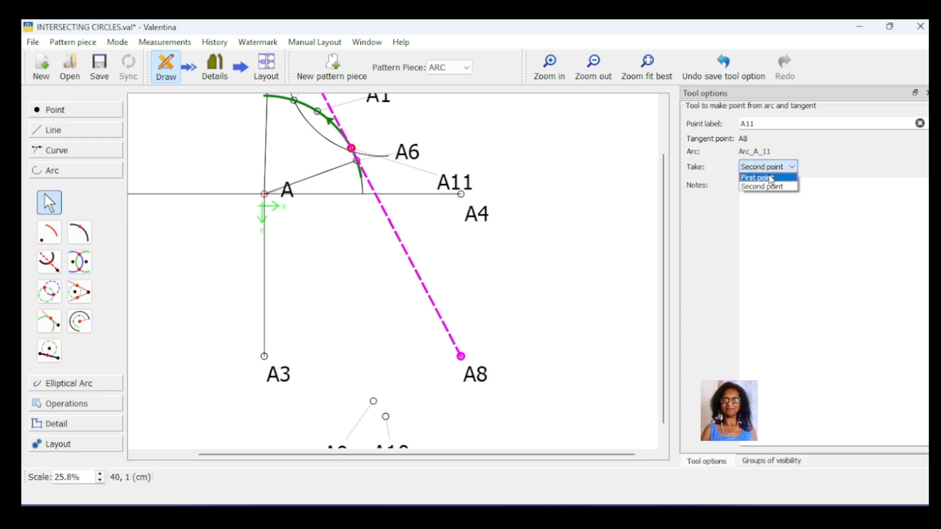
{"action": "left_click", "coordinate": [769, 178]}
{"action": "left_click_drag", "start_coordinate": [454, 183], "coordinate": [308, 160]}
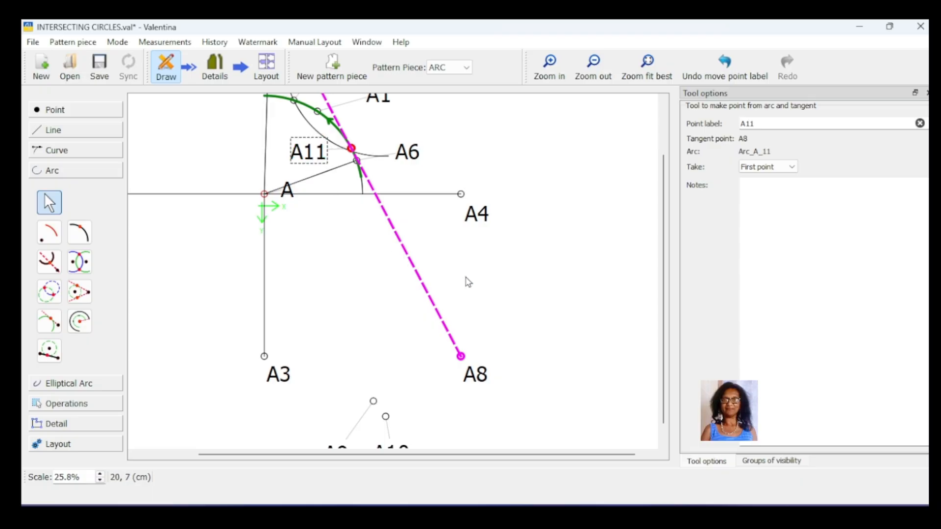
{"action": "key", "text": "Return"}
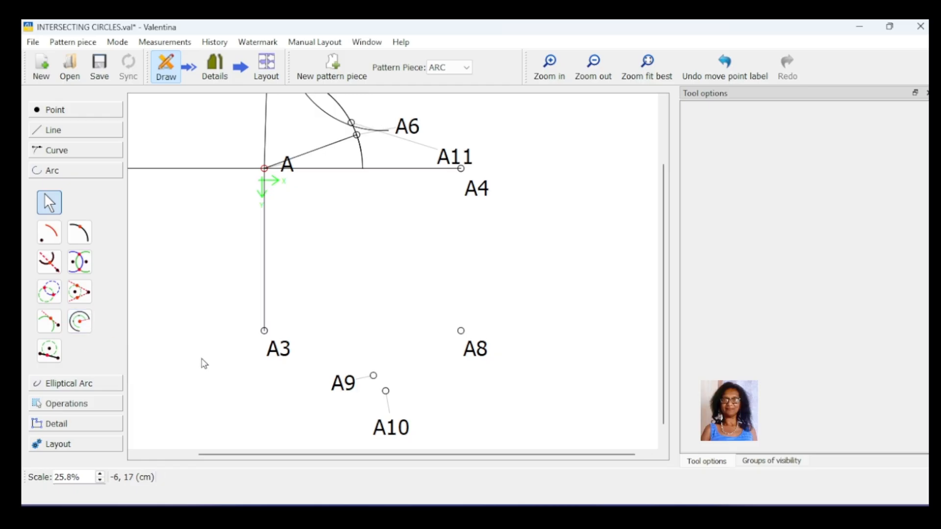
- Draw an arc of given length centred on A3 with radius 5 cm, first angle 0° and length 5 cm
{"action": "left_click", "coordinate": [80, 322]}
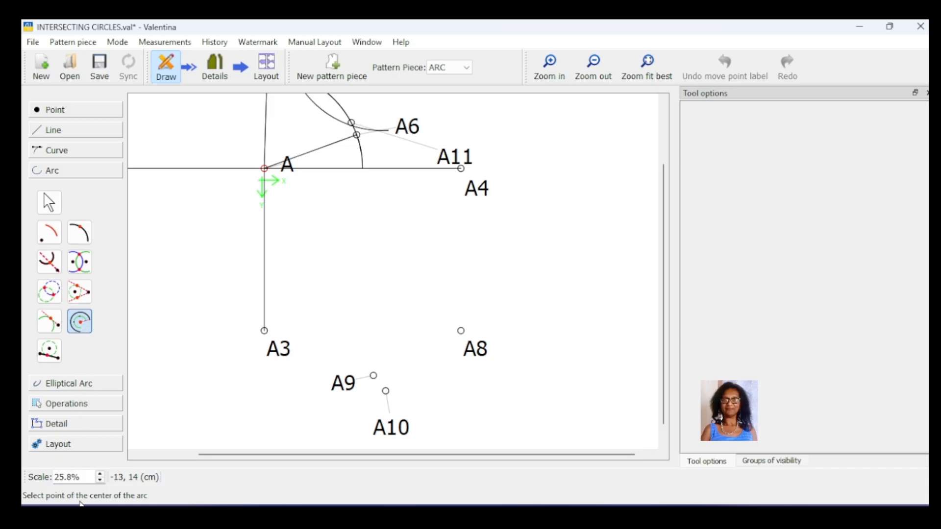
{"action": "left_click", "coordinate": [264, 331]}
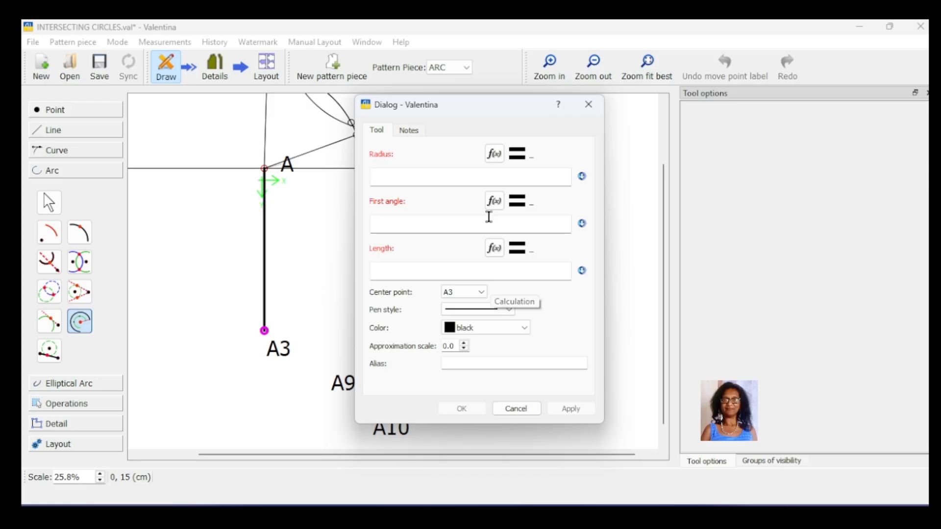
{"action": "left_click_drag", "start_coordinate": [462, 114], "coordinate": [527, 113]}
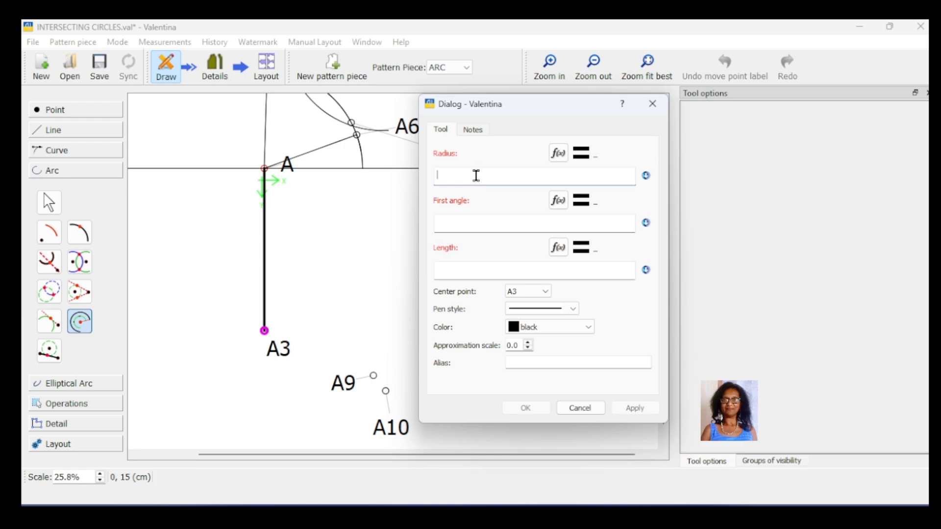
{"action": "type", "text": "2"}
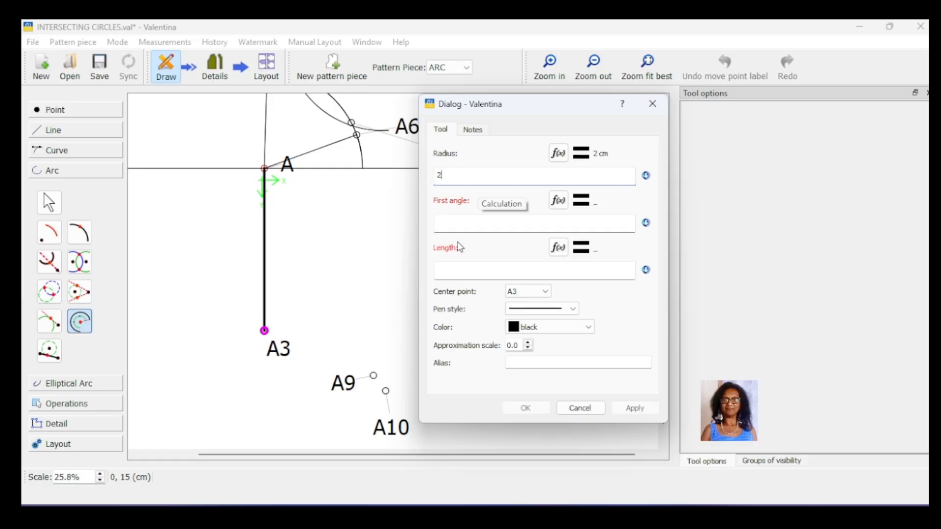
{"action": "left_click", "coordinate": [456, 225]}
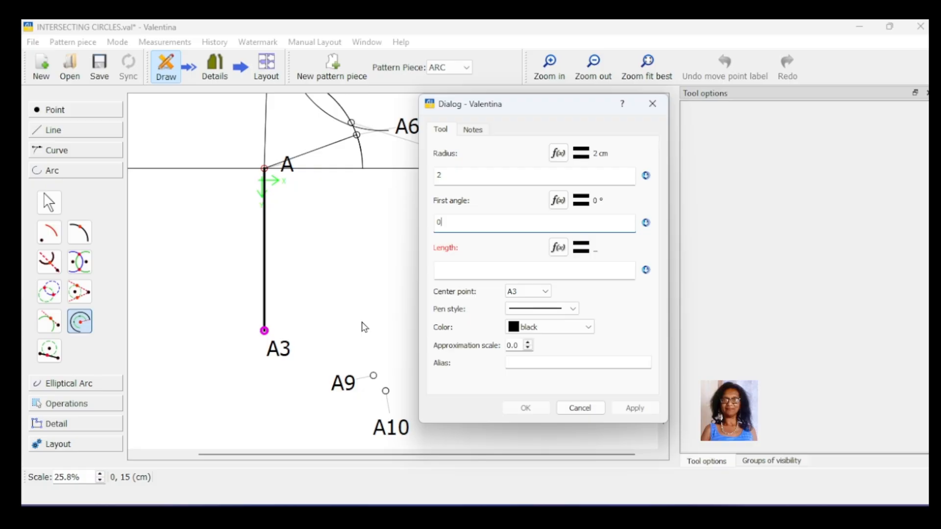
{"action": "left_click", "coordinate": [453, 271]}
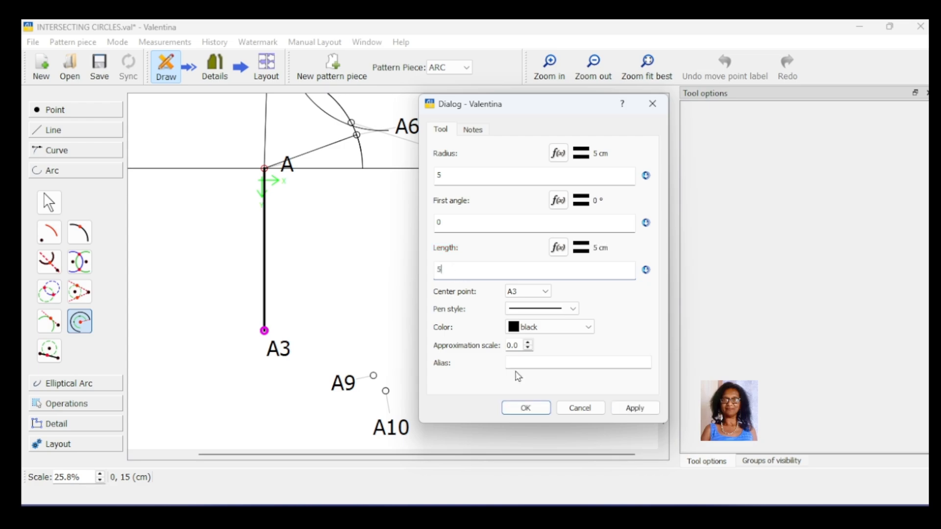
{"action": "left_click", "coordinate": [631, 409]}
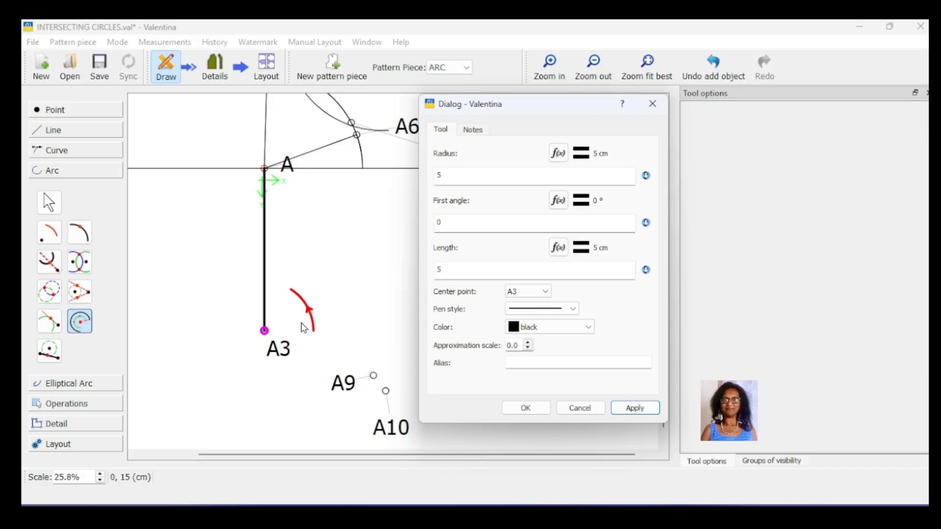
{"action": "left_click", "coordinate": [533, 409]}
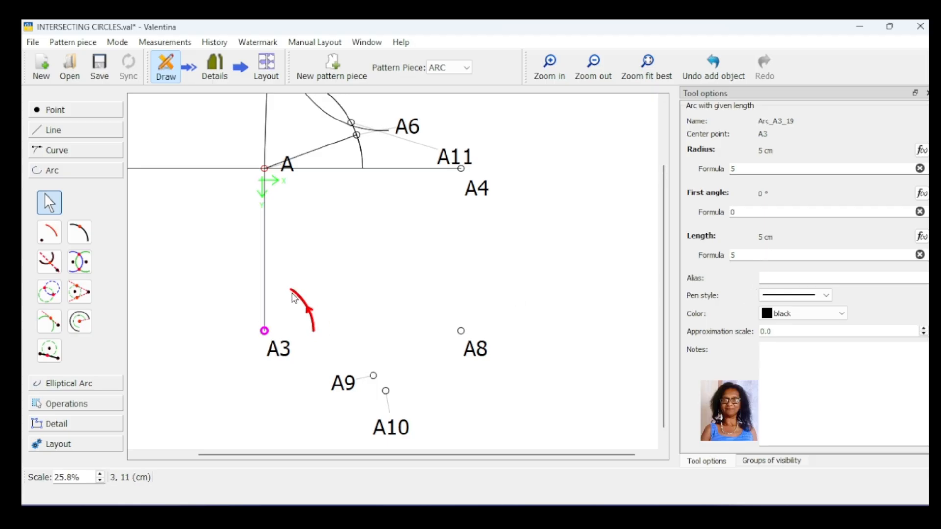
- Try a first angle of 3° on the arc centred on A3, and set it back to 0°
{"action": "left_click", "coordinate": [753, 210]}
{"action": "left_click_drag", "start_coordinate": [732, 212], "coordinate": [721, 212]}
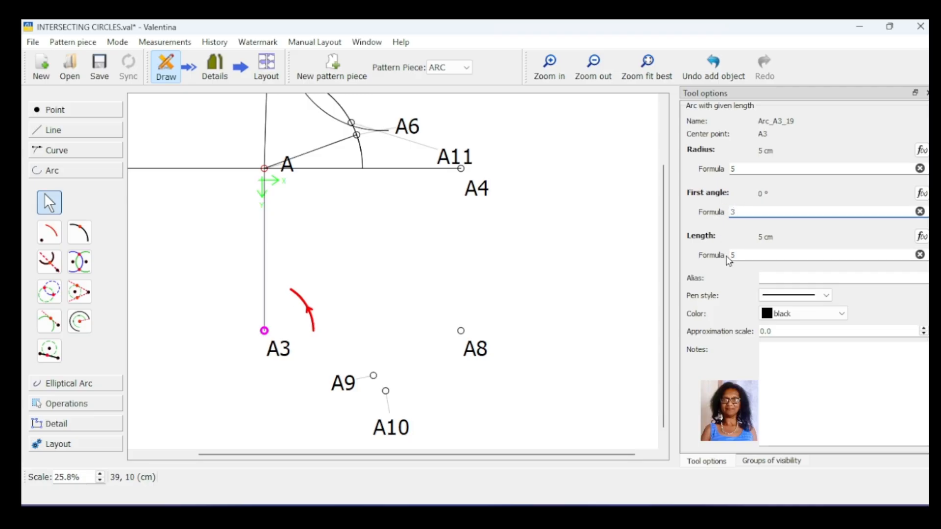
{"action": "type", "text": "3"}
{"action": "key", "text": "Return"}
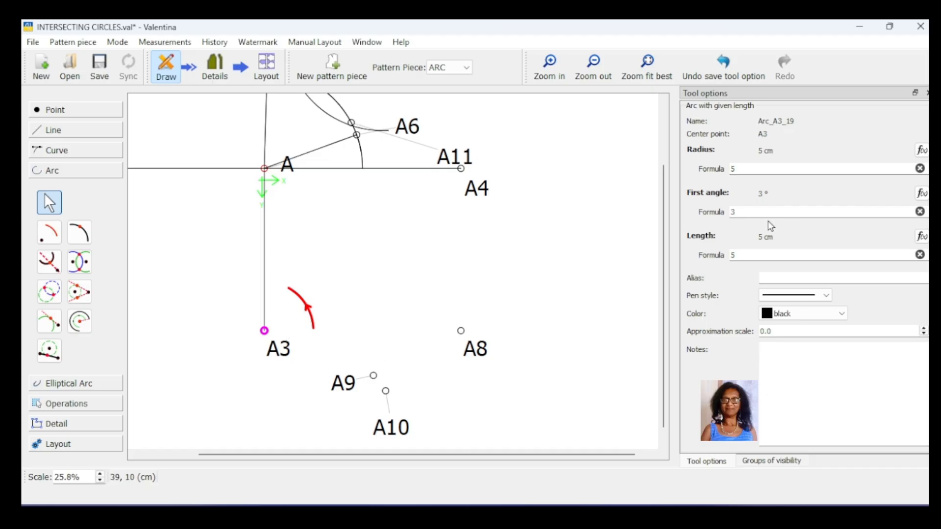
{"action": "left_click_drag", "start_coordinate": [733, 212], "coordinate": [723, 212]}
{"action": "type", "text": "0"}
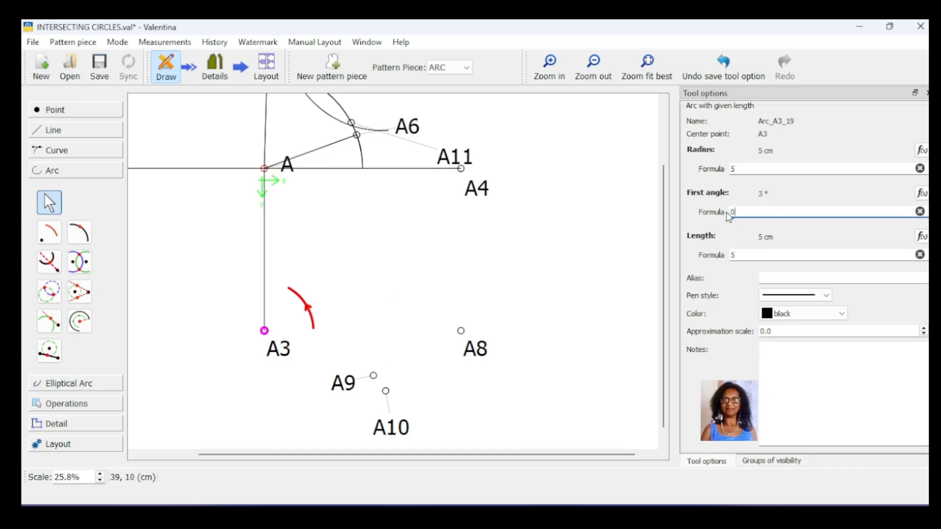
{"action": "key", "text": "Return"}
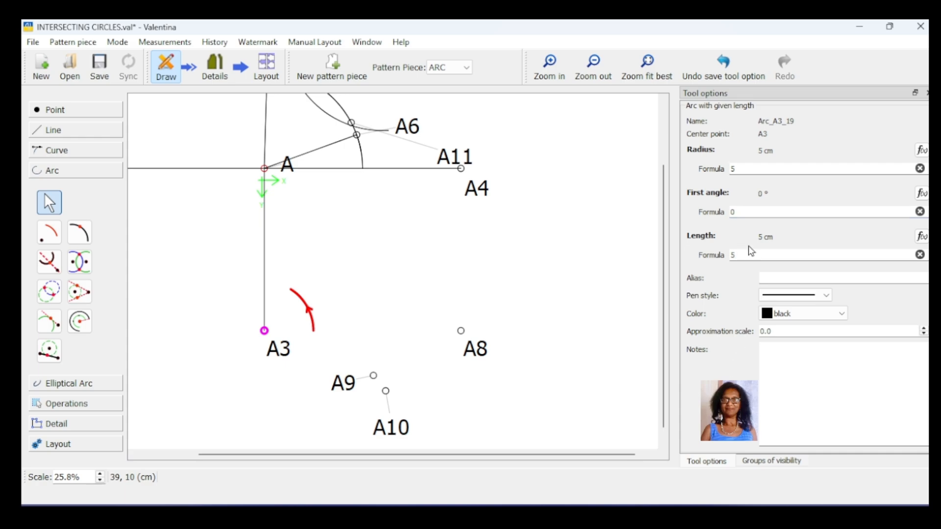
- Try lengths of 6, 10 and 8 cm on the arc centred on A3
{"action": "double_click", "coordinate": [731, 255]}
{"action": "type", "text": "6"}
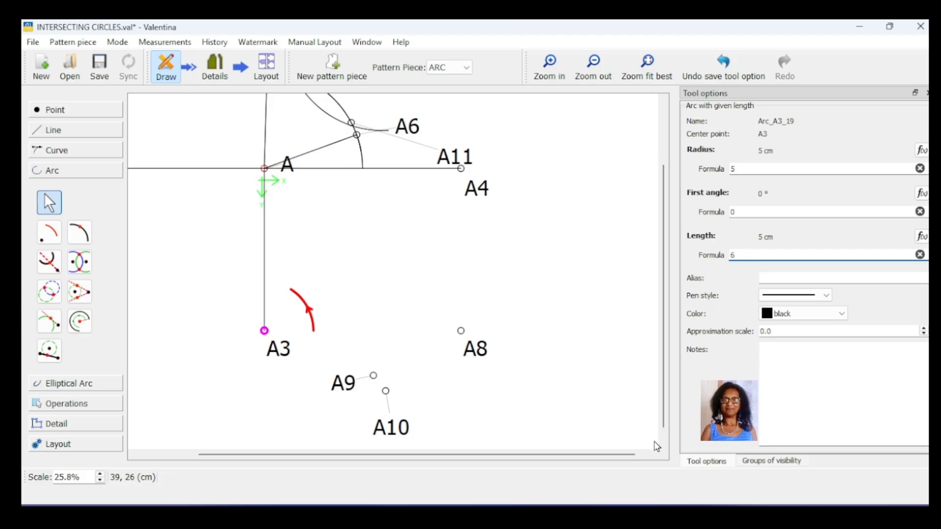
{"action": "key", "text": "Return"}
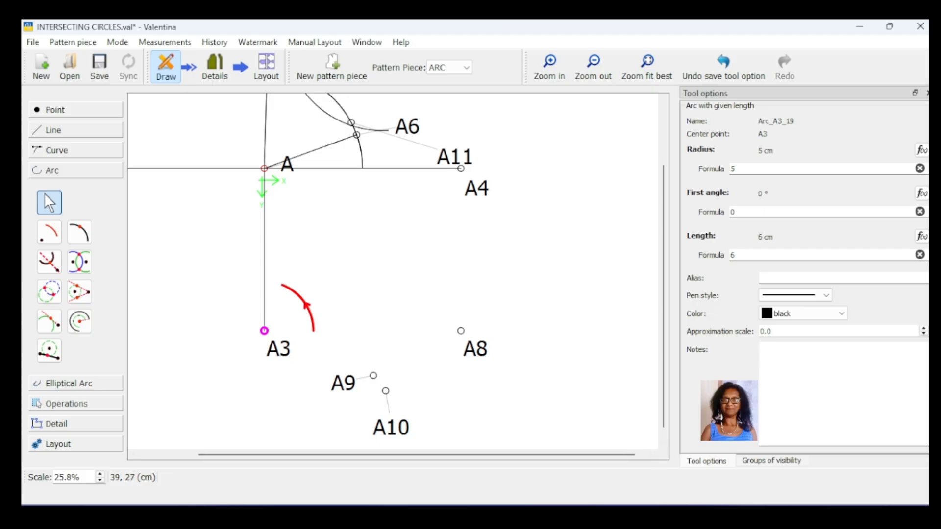
{"action": "double_click", "coordinate": [734, 254]}
{"action": "type", "text": "10"}
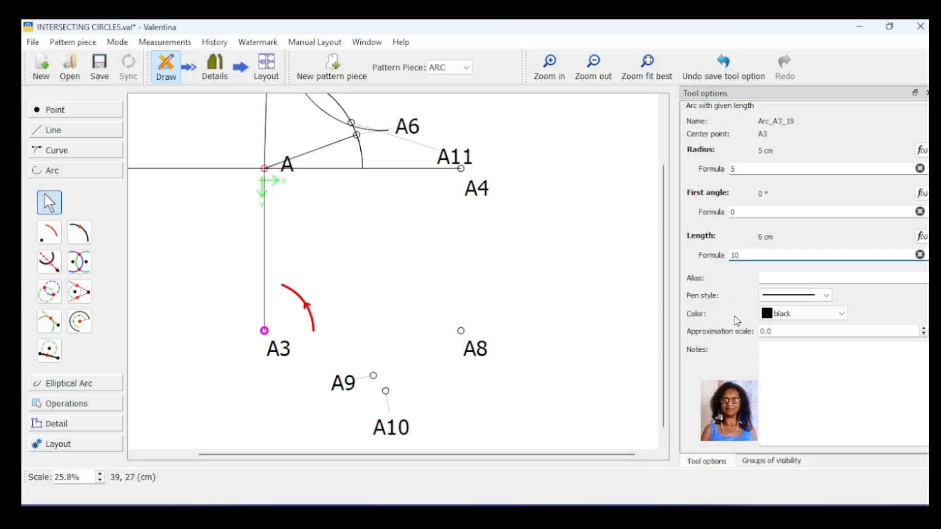
{"action": "key", "text": "Return"}
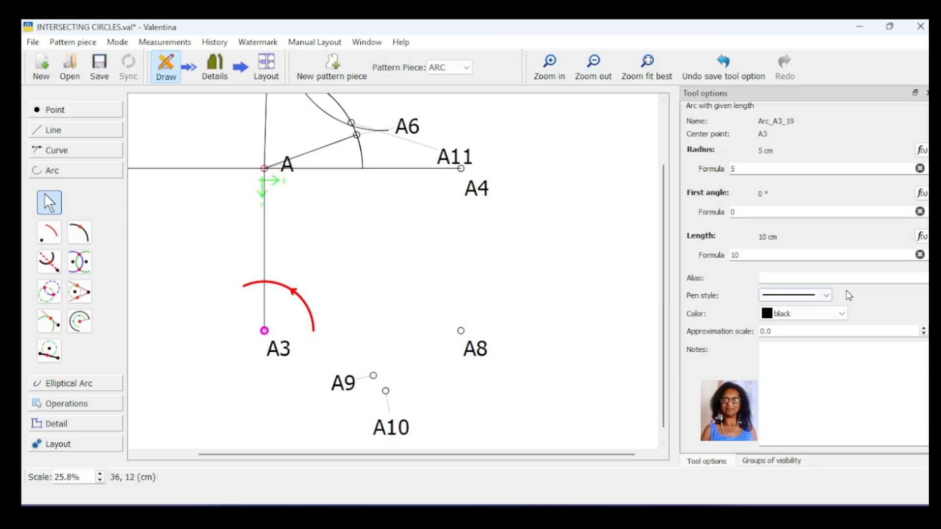
{"action": "double_click", "coordinate": [734, 255]}
{"action": "type", "text": "8"}
{"action": "key", "text": "Return"}
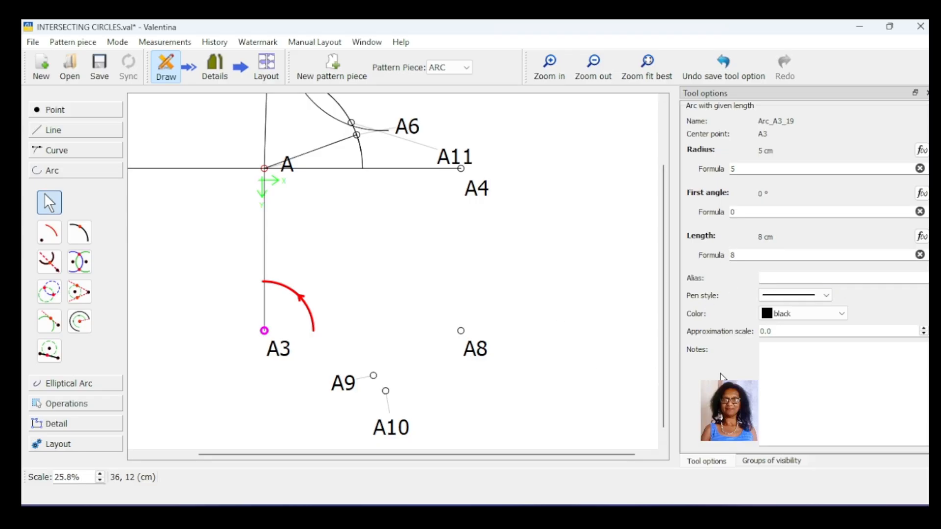
{"action": "left_click", "coordinate": [460, 385]}
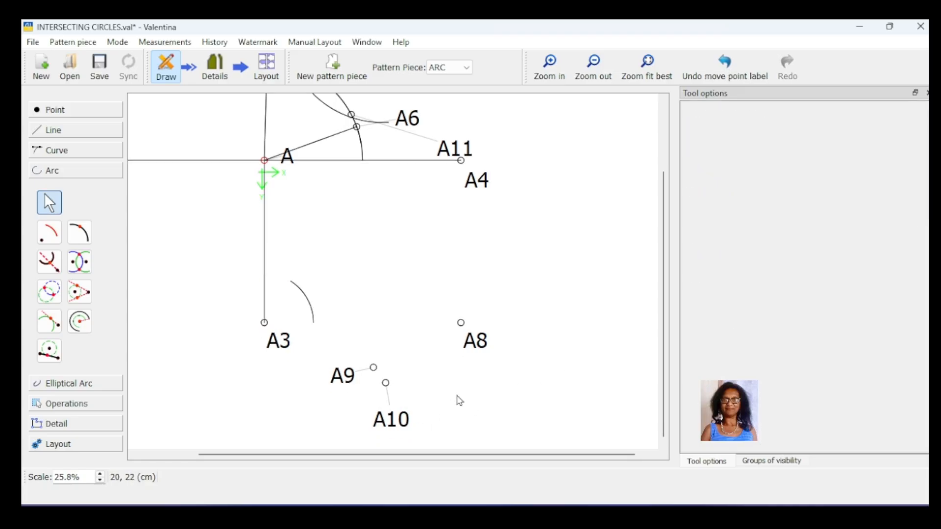
{"action": "left_click", "coordinate": [349, 382]}
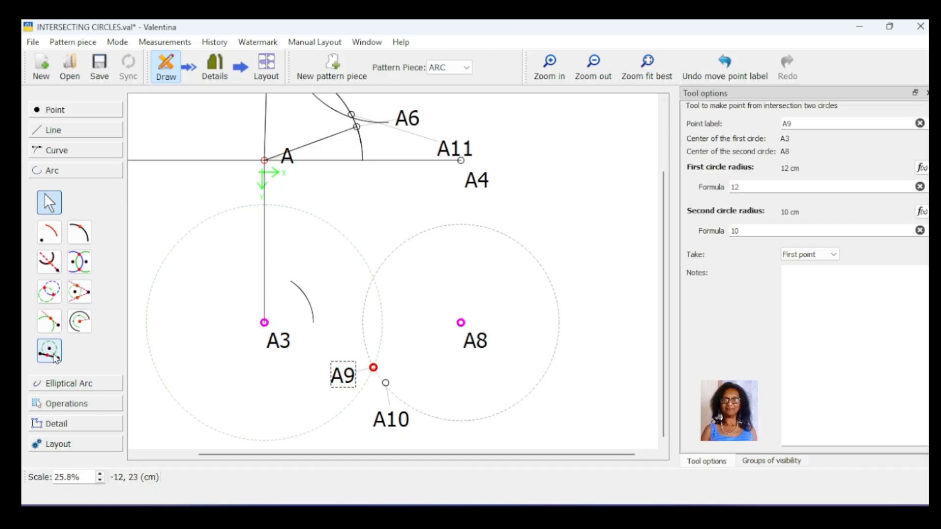
{"action": "left_click", "coordinate": [152, 416]}
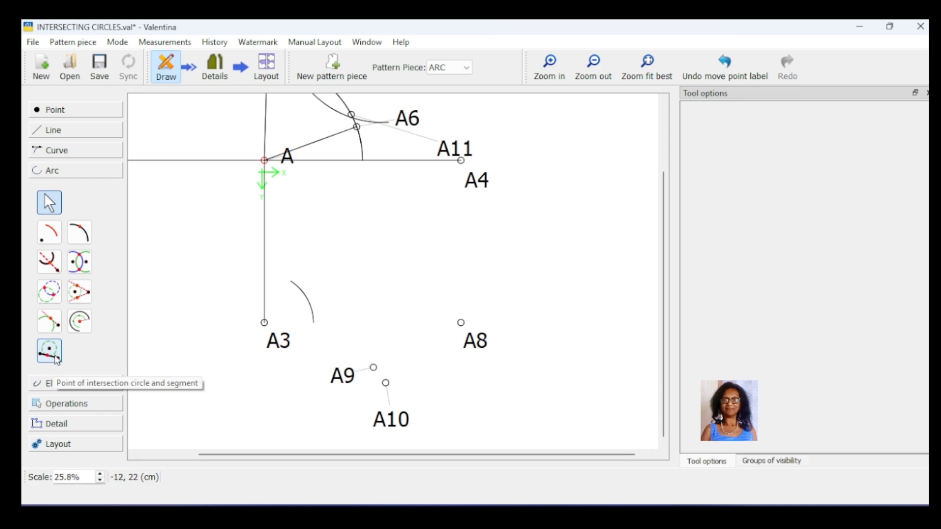
{"action": "left_click", "coordinate": [374, 368]}
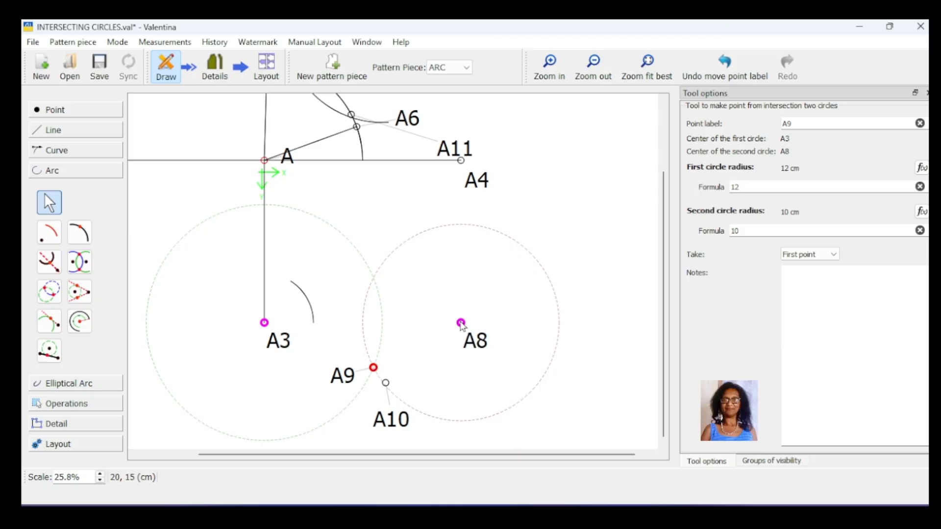
- Create the intersection point of segment A9–A8 with a circle of radius 5 cm centred on A10
{"action": "left_click", "coordinate": [51, 352]}
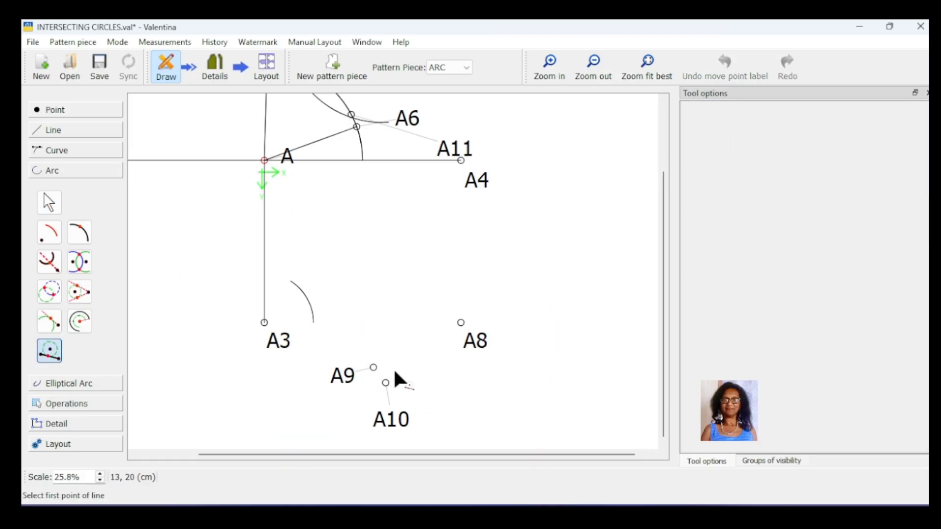
{"action": "left_click", "coordinate": [373, 367]}
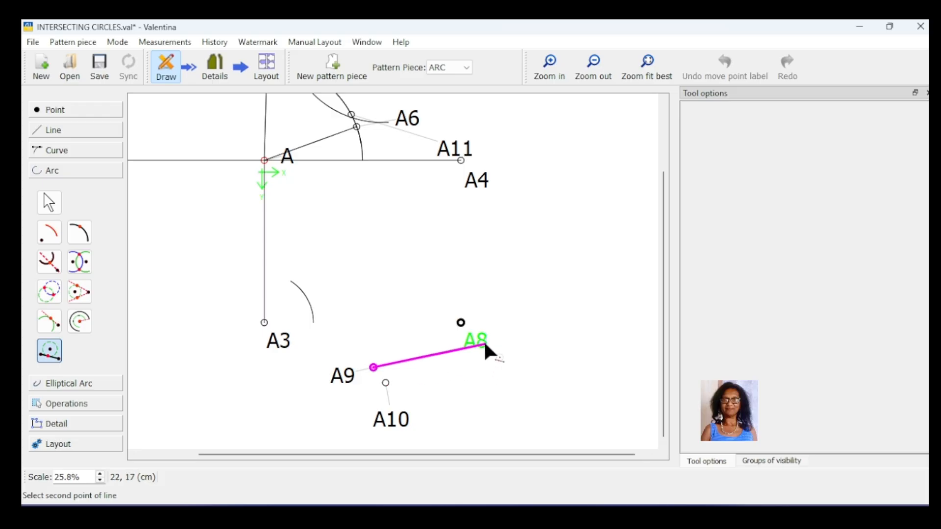
{"action": "left_click", "coordinate": [461, 323]}
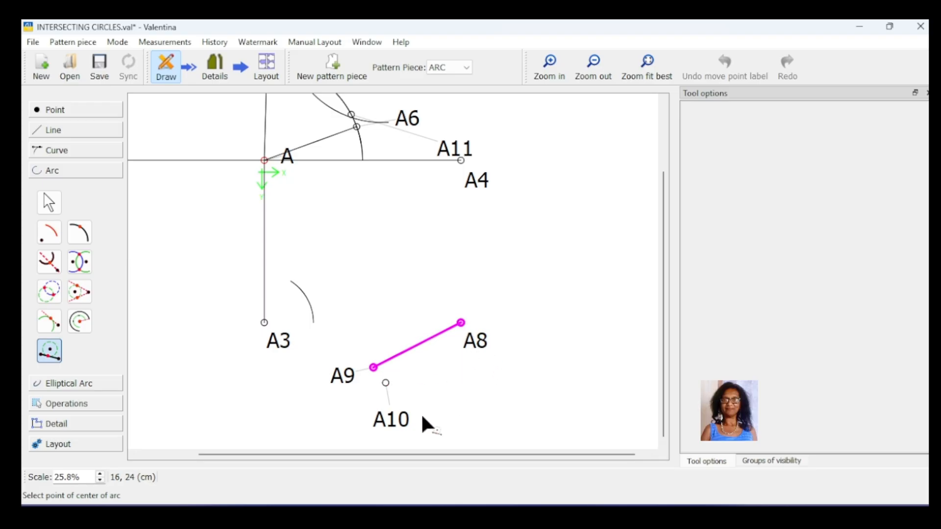
{"action": "left_click", "coordinate": [386, 383]}
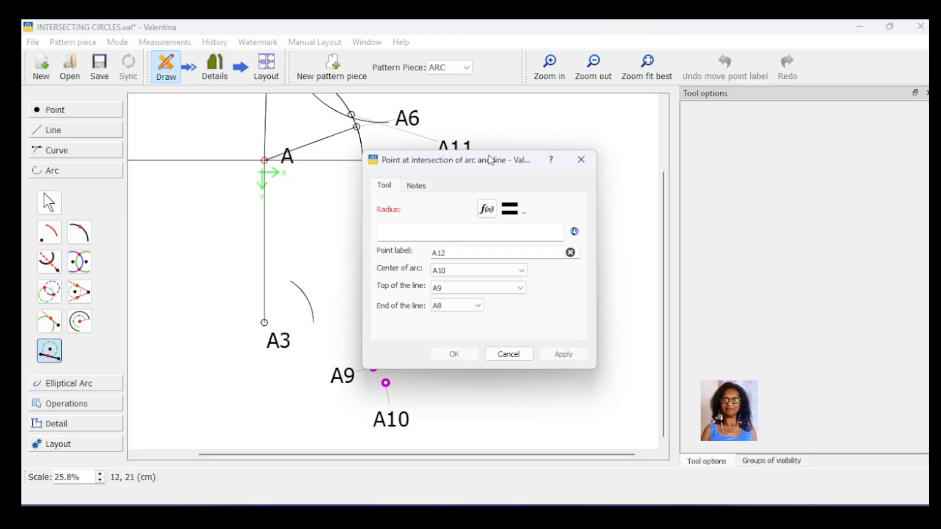
{"action": "left_click_drag", "start_coordinate": [489, 160], "coordinate": [611, 151]}
{"action": "left_click", "coordinate": [560, 223]}
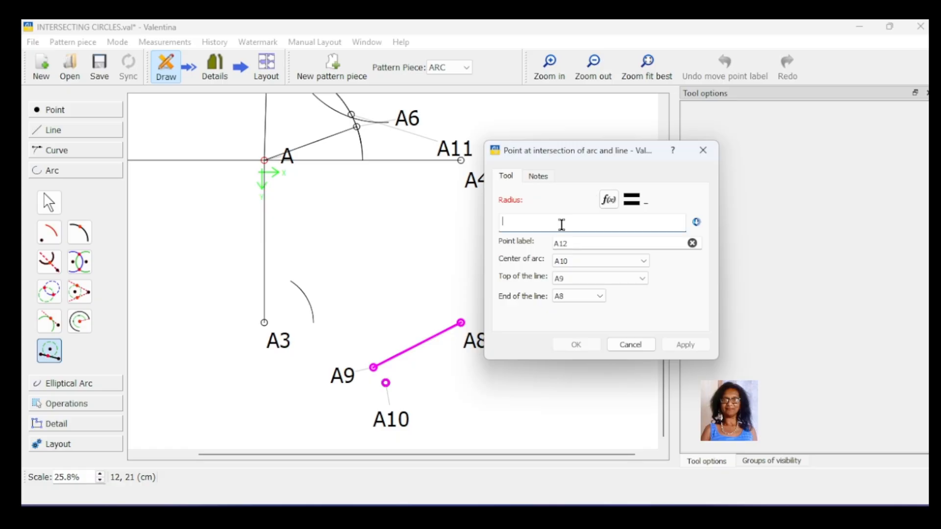
{"action": "type", "text": "5"}
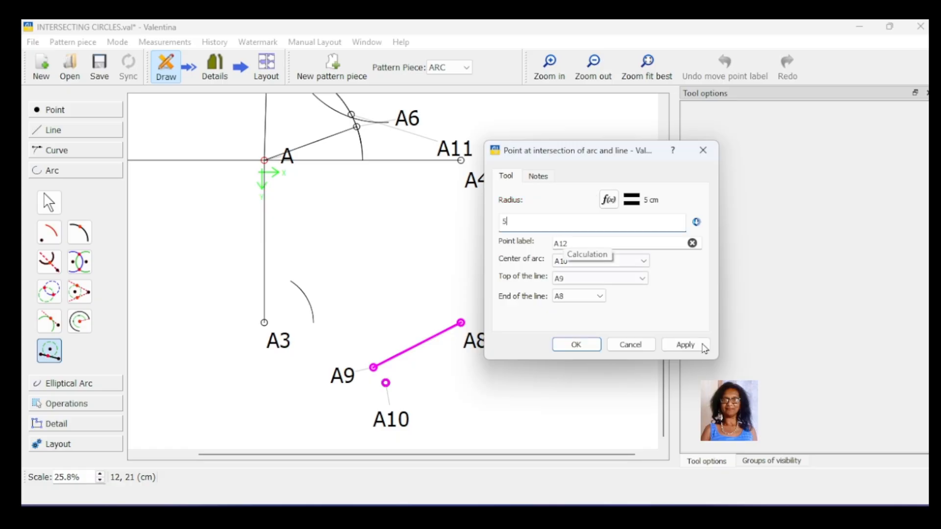
{"action": "left_click", "coordinate": [686, 345]}
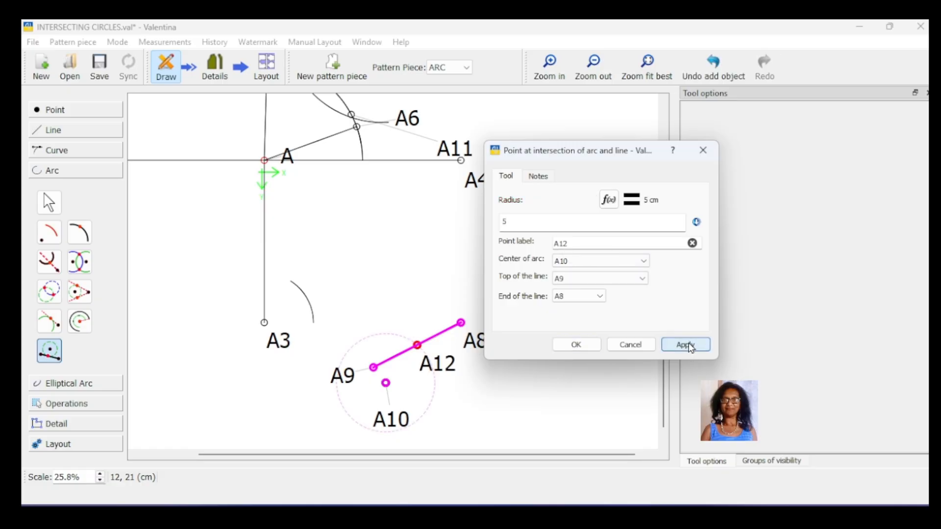
{"action": "left_click", "coordinate": [577, 346]}
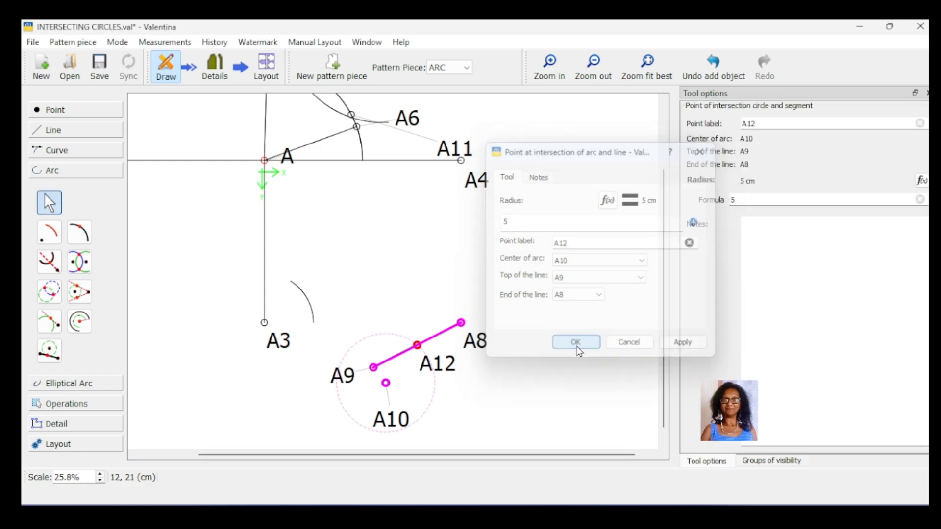
- Move the A12 label above segment A9–A8 and check the point's distances and angle
{"action": "left_click_drag", "start_coordinate": [450, 372], "coordinate": [419, 309]}
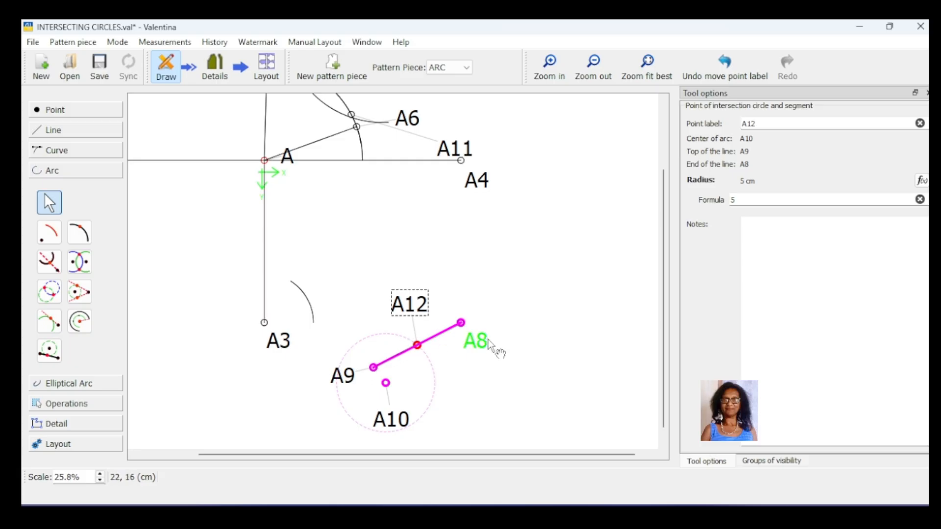
{"action": "left_click", "coordinate": [506, 390]}
{"action": "left_click", "coordinate": [417, 345]}
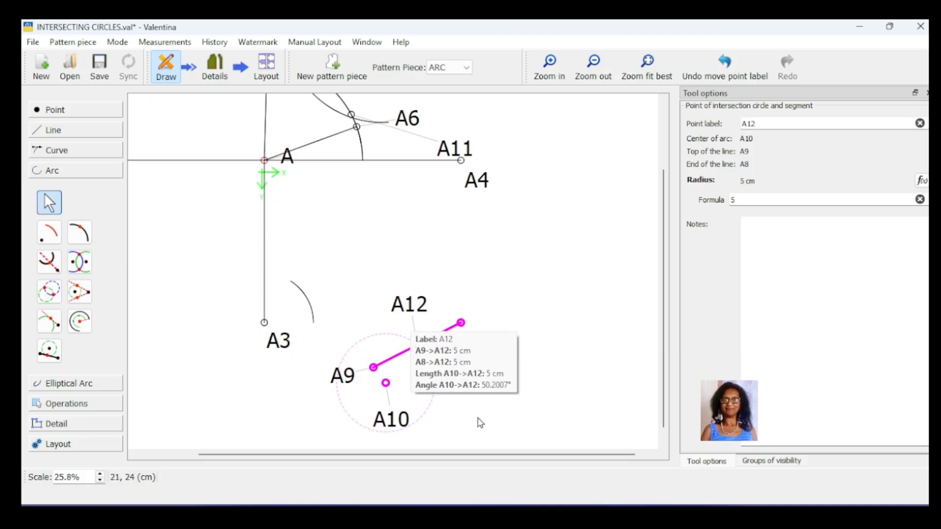
{"action": "left_click", "coordinate": [573, 354]}
{"action": "scroll", "coordinate": [567, 207], "scroll_direction": "up", "scroll_amount": 3}
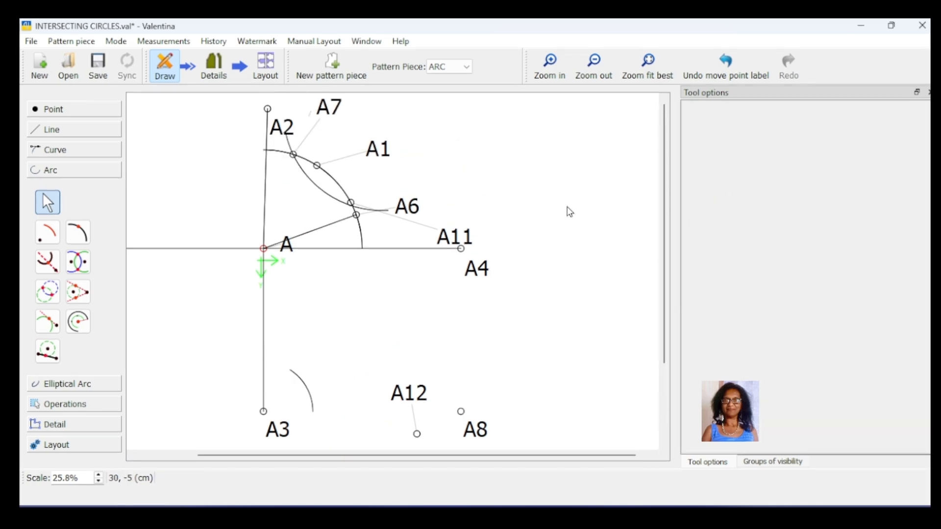
{"action": "scroll", "coordinate": [569, 214], "scroll_direction": "down", "scroll_amount": 3}
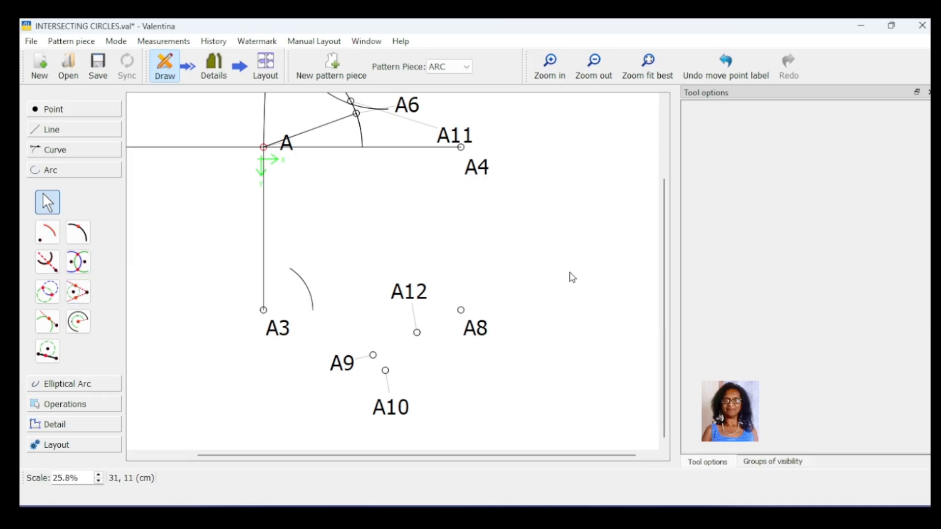
{"action": "scroll", "coordinate": [572, 276], "scroll_direction": "up", "scroll_amount": 3}
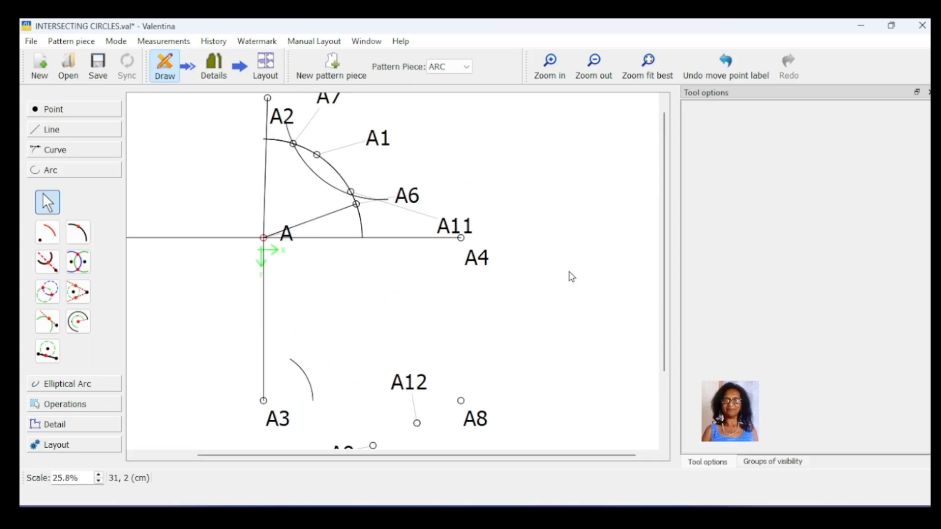
{"action": "scroll", "coordinate": [572, 277], "scroll_direction": "down", "scroll_amount": 3}
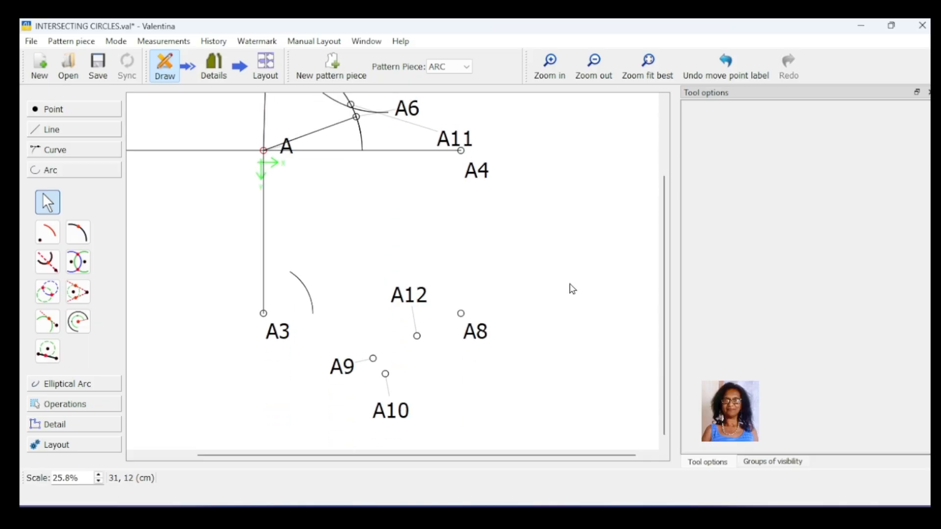
{"action": "scroll", "coordinate": [572, 289], "scroll_direction": "up", "scroll_amount": 3}
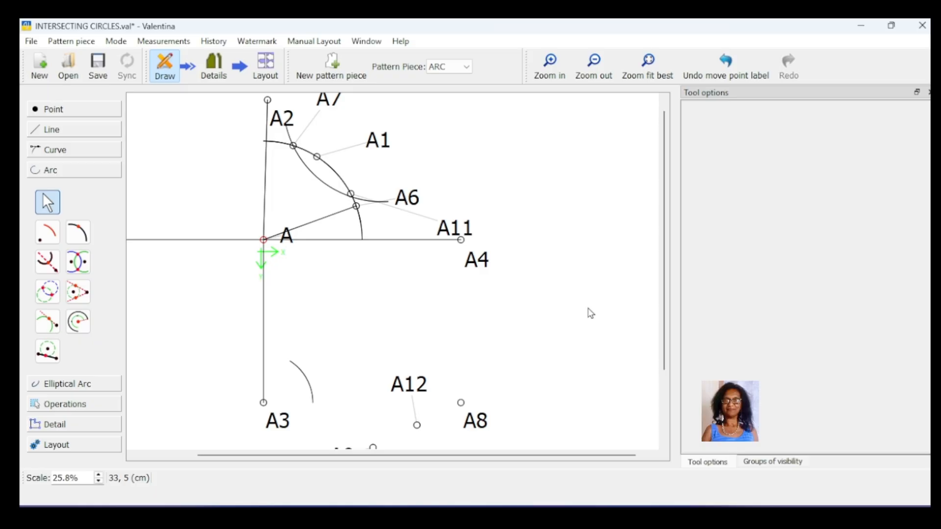
{"action": "scroll", "coordinate": [570, 306], "scroll_direction": "down", "scroll_amount": 3}
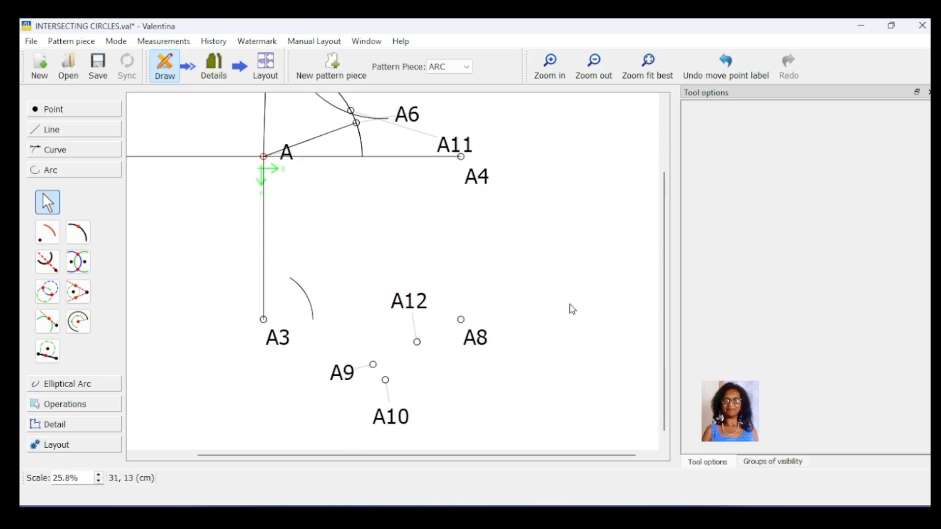